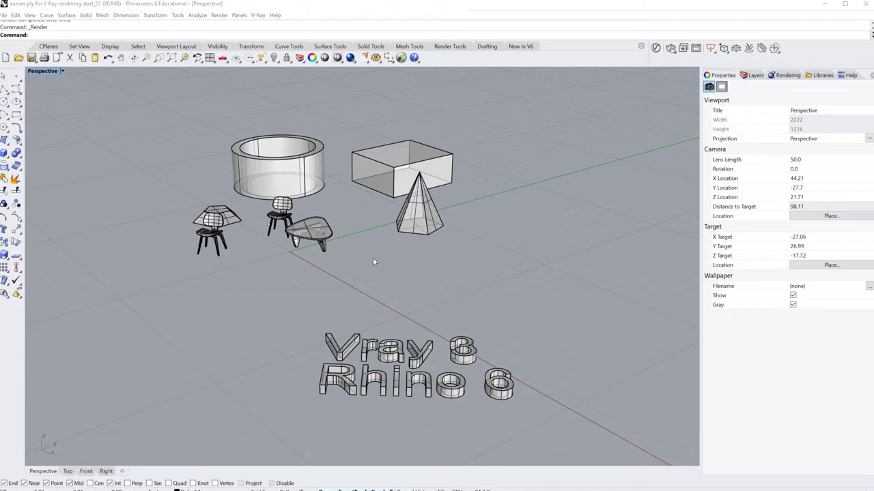
Step: Select the 8 of the 3D text, the coffee table and a chair to check their materials, then clear the selection
{"action": "left_click", "coordinate": [468, 351]}
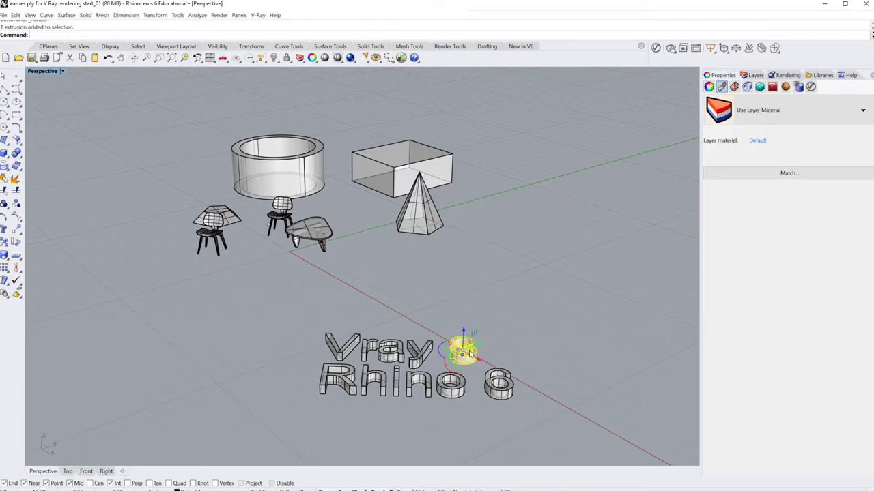
{"action": "key", "text": "Escape"}
{"action": "left_click", "coordinate": [330, 235]}
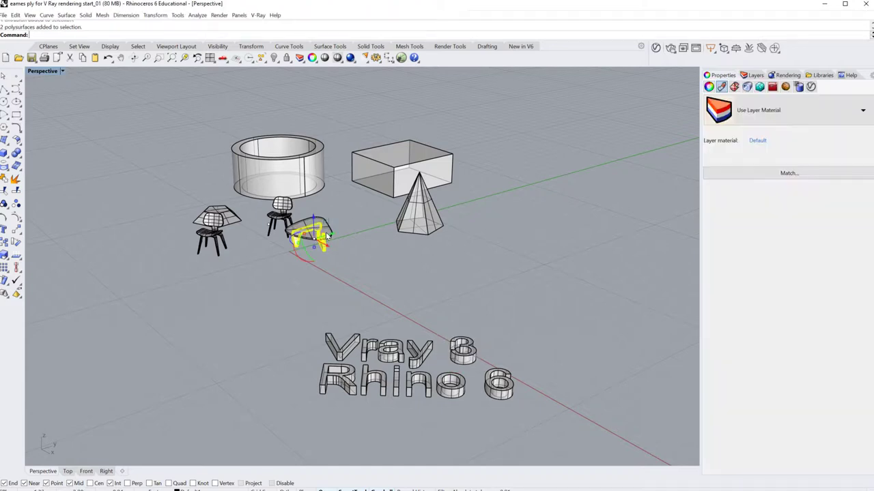
{"action": "left_click", "coordinate": [292, 216]}
{"action": "key", "text": "Escape"}
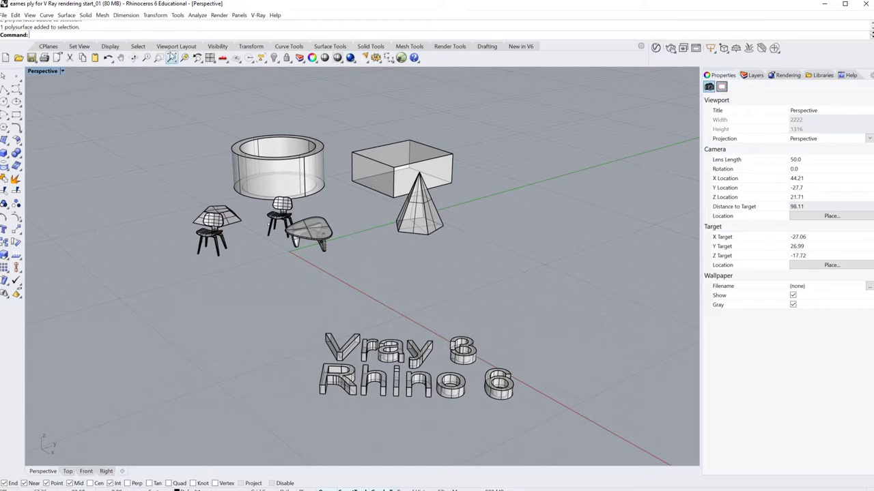
Step: Check the renderer choice from the Render menu, leaving V-Ray as the current renderer
{"action": "left_click", "coordinate": [217, 15]}
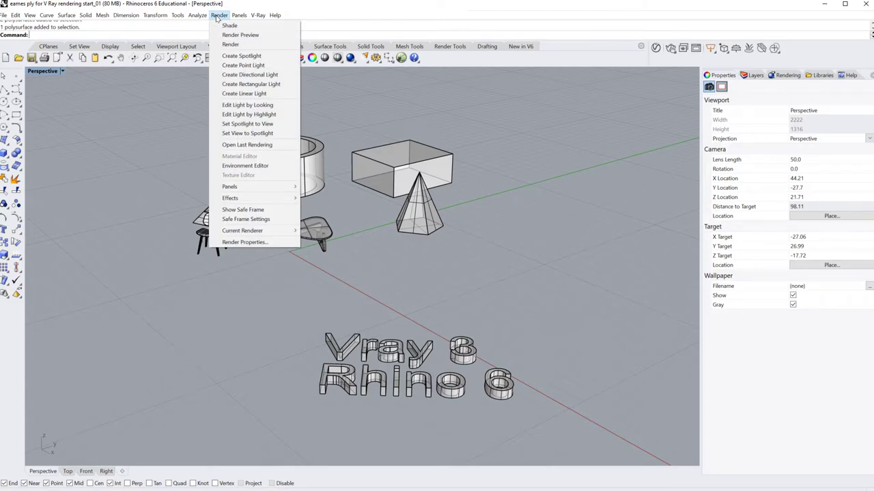
{"action": "mouse_move", "coordinate": [240, 234]}
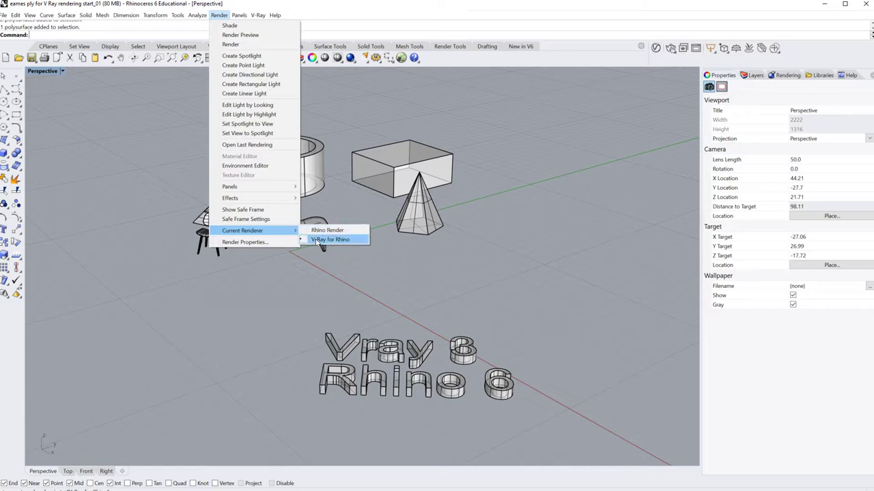
{"action": "left_click", "coordinate": [308, 299]}
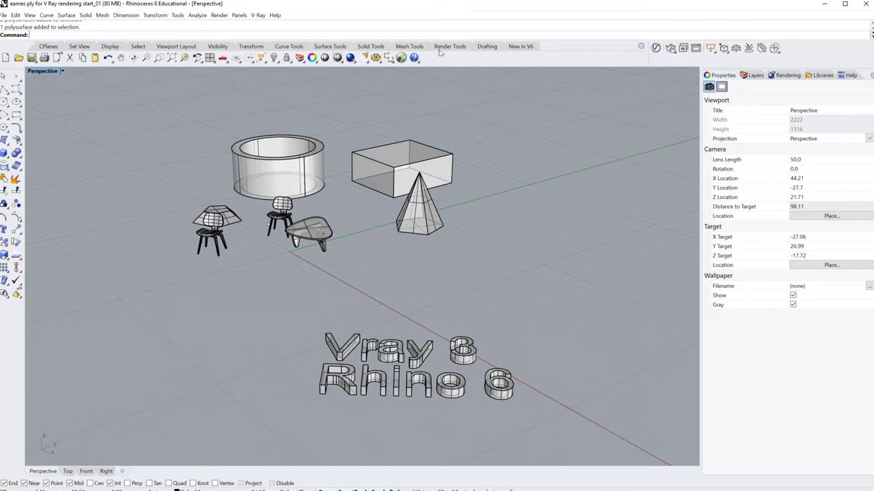
Step: Review the toolbar layout options from the Tools menu and close them
{"action": "left_click", "coordinate": [179, 15]}
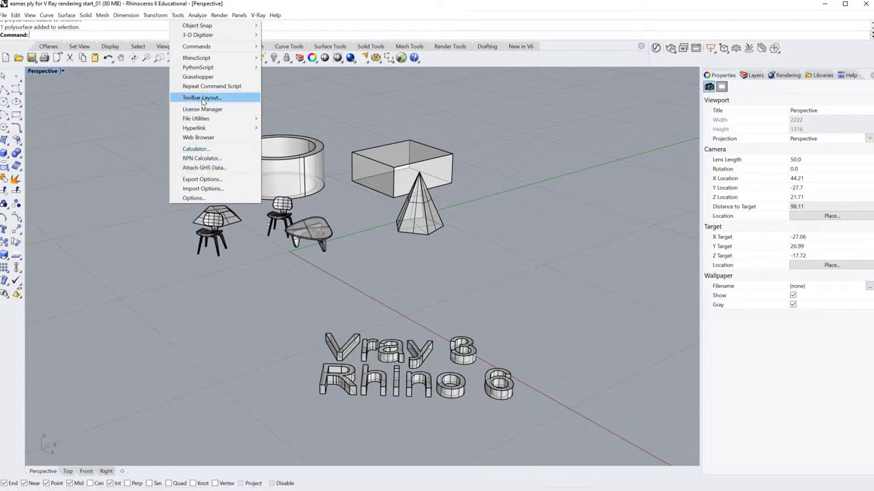
{"action": "left_click", "coordinate": [202, 99]}
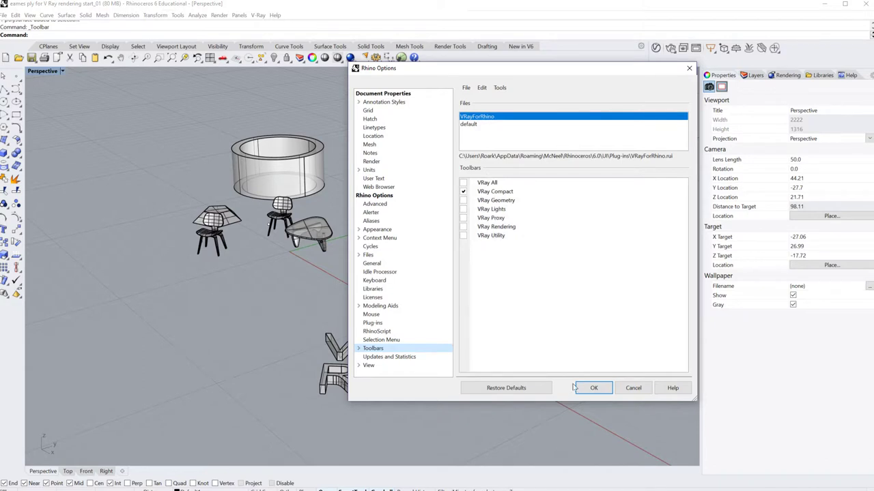
{"action": "left_click", "coordinate": [594, 389]}
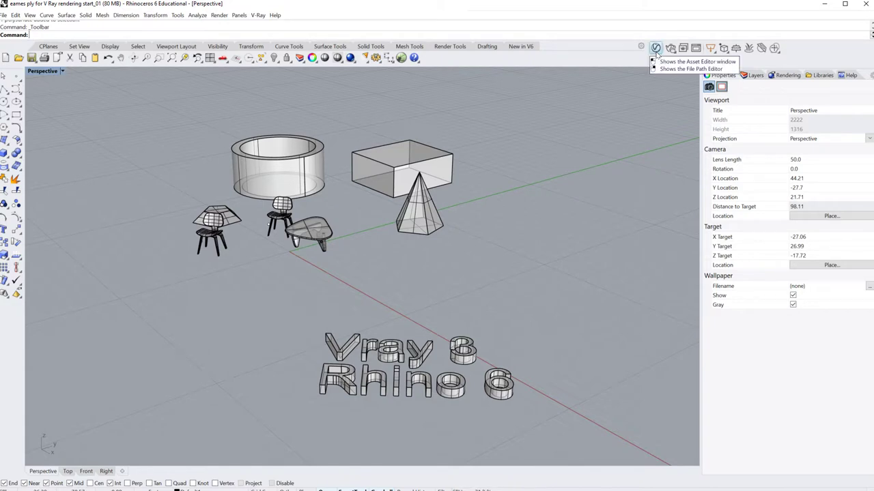
Step: Look over the V-Ray light tools flyout on the V-Ray toolbar, then dismiss it
{"action": "left_click", "coordinate": [655, 48]}
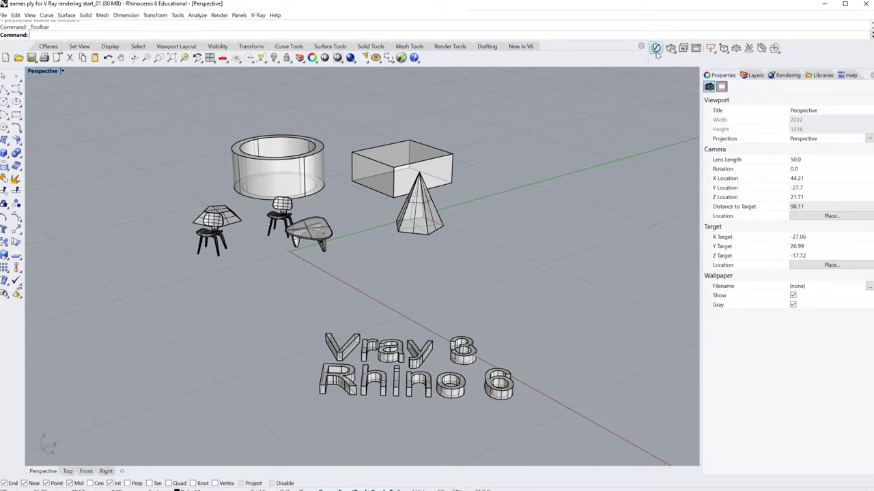
{"action": "left_click", "coordinate": [714, 53]}
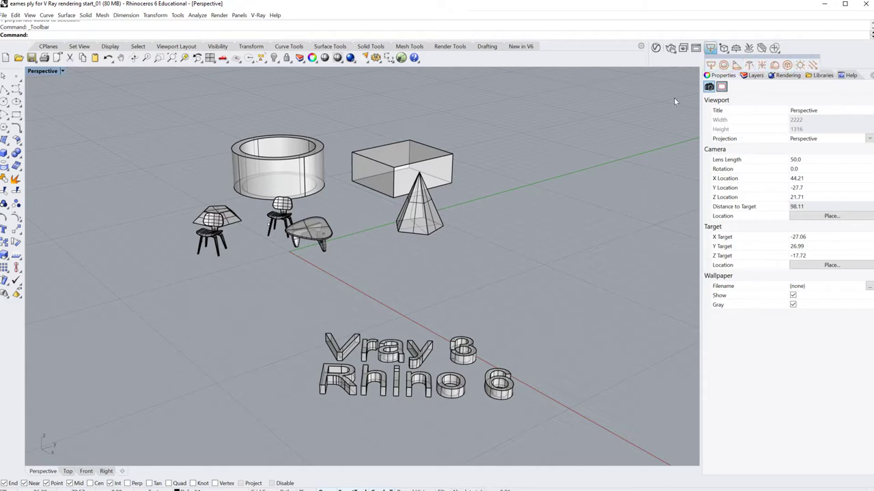
{"action": "left_click", "coordinate": [726, 51]}
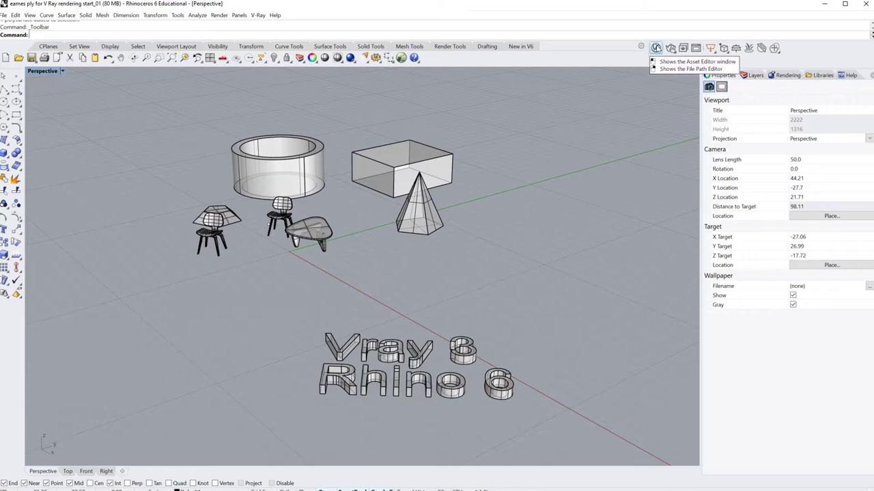
Step: Open the V-Ray Asset Editor, nudge it upward, and show the scene materials with Glass frosted
{"action": "left_click", "coordinate": [656, 48]}
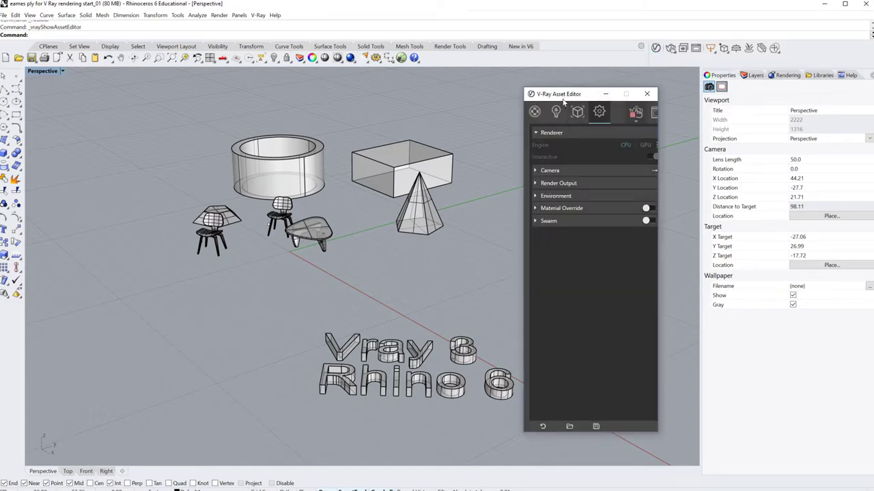
{"action": "mouse_move", "coordinate": [590, 96]}
{"action": "left_mouse_down"}
{"action": "mouse_move", "coordinate": [588, 77]}
{"action": "mouse_move", "coordinate": [592, 85]}
{"action": "left_mouse_up"}
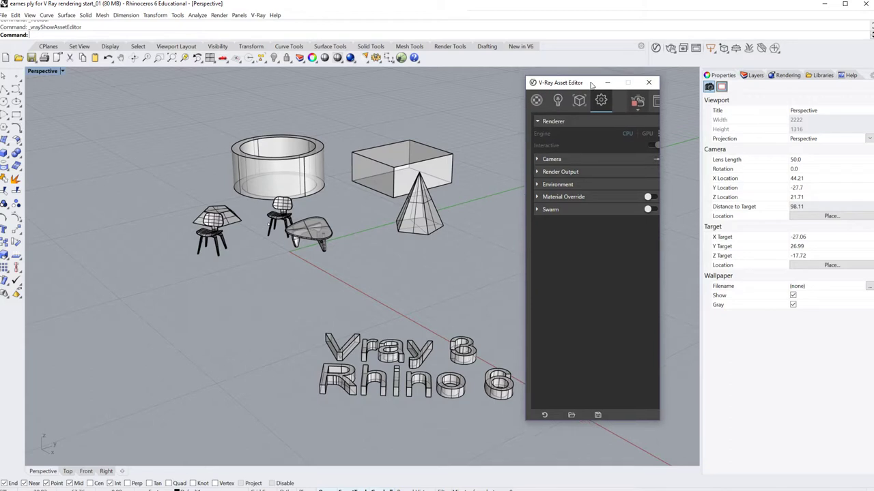
{"action": "left_click", "coordinate": [537, 101]}
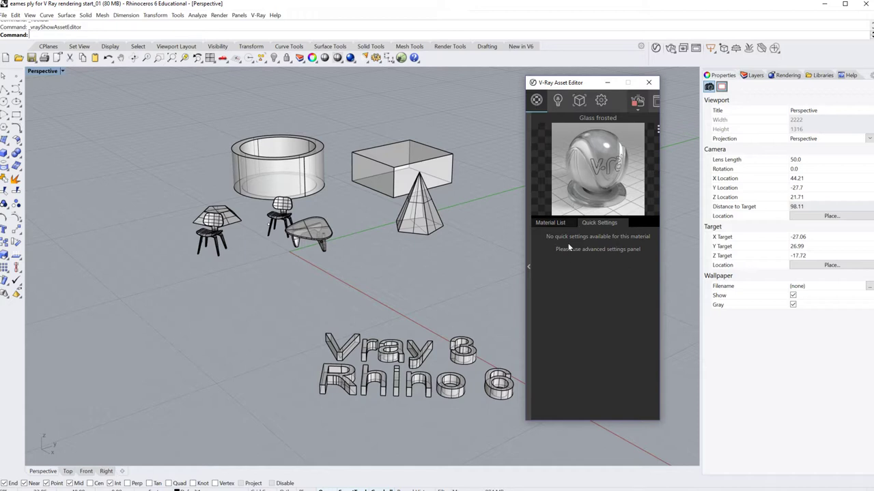
Step: Expand and collapse the material library, then view the scene lights and the empty Geometry list
{"action": "left_click", "coordinate": [528, 268]}
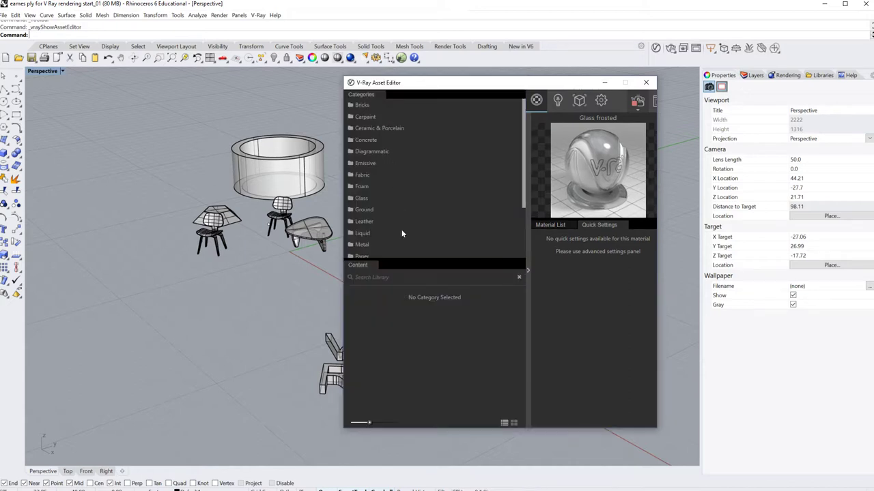
{"action": "mouse_move", "coordinate": [524, 130]}
{"action": "left_mouse_down"}
{"action": "mouse_move", "coordinate": [524, 196]}
{"action": "mouse_move", "coordinate": [530, 124]}
{"action": "left_mouse_up"}
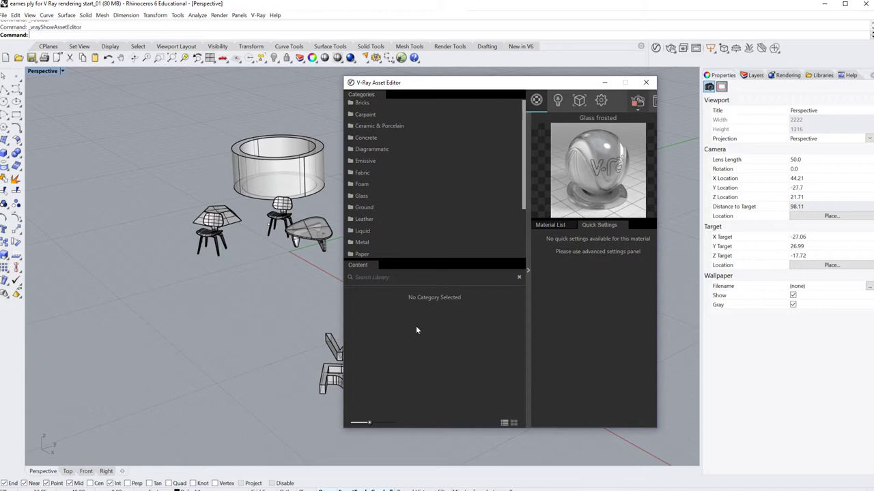
{"action": "left_click", "coordinate": [528, 274]}
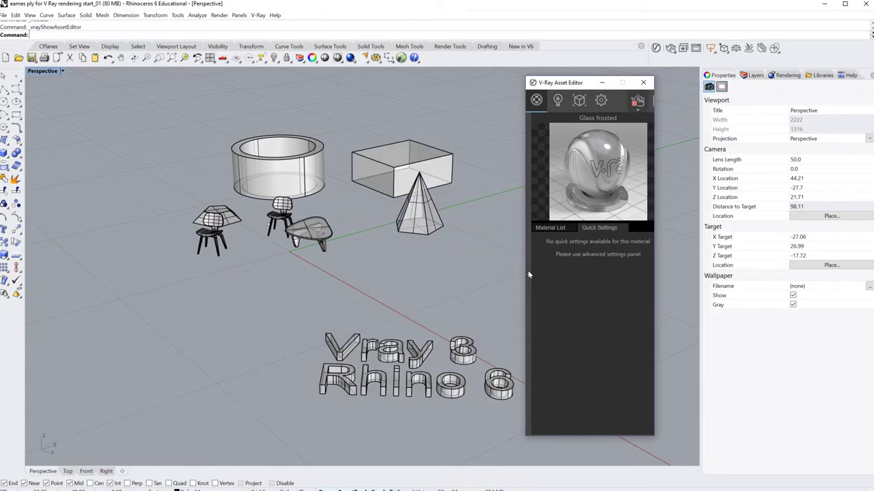
{"action": "left_click", "coordinate": [558, 101]}
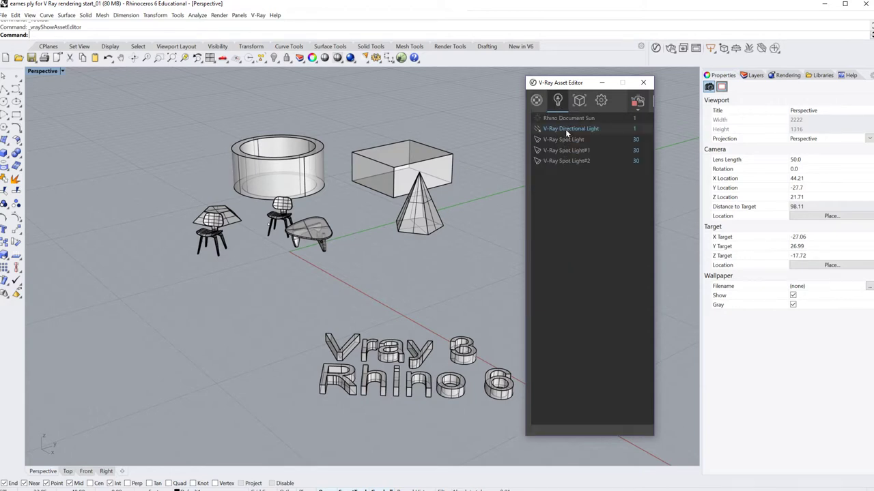
{"action": "left_click", "coordinate": [578, 101]}
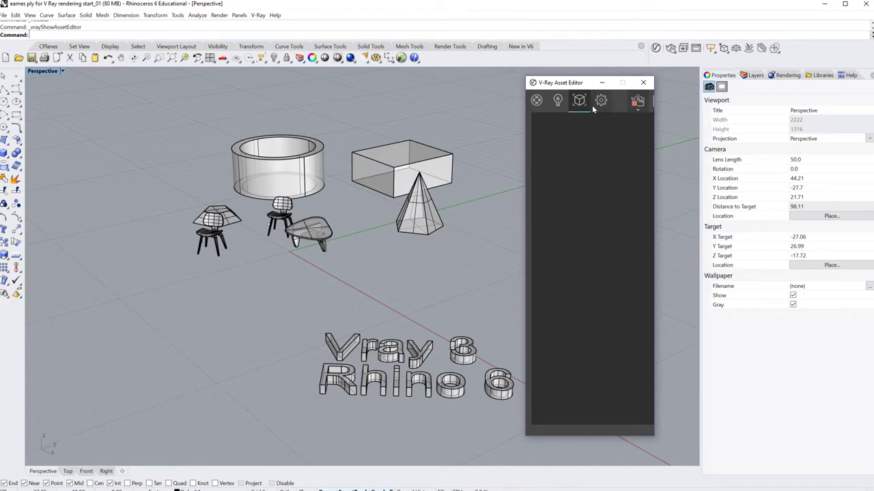
Step: Show render settings, expanding Renderer and Camera to check exposure 10.92, then collapse both
{"action": "left_click", "coordinate": [601, 101]}
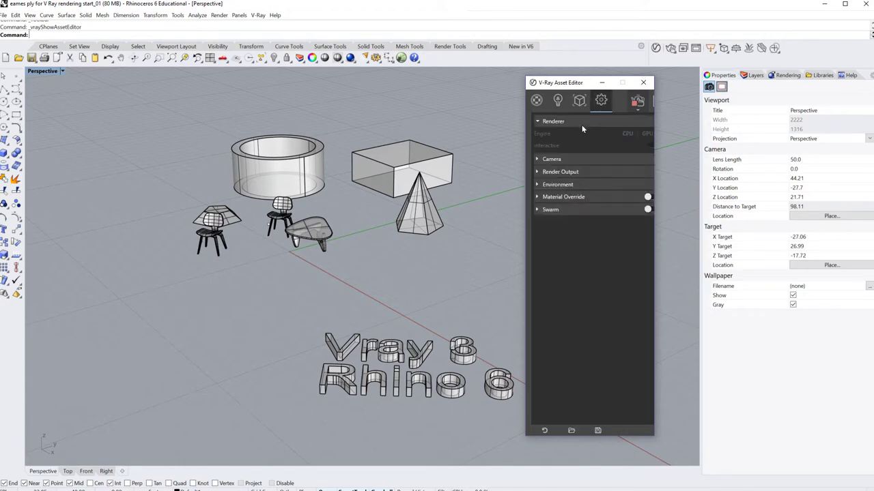
{"action": "left_click", "coordinate": [538, 122]}
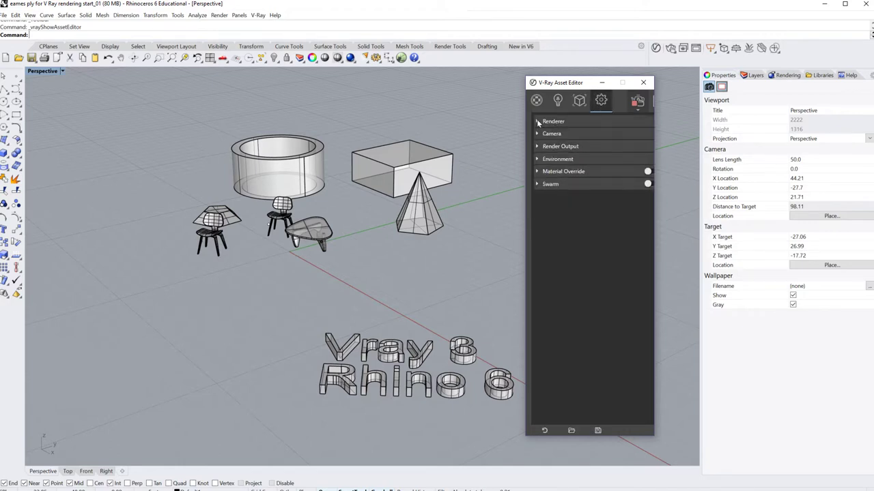
{"action": "left_click", "coordinate": [538, 122]}
{"action": "left_click", "coordinate": [538, 161]}
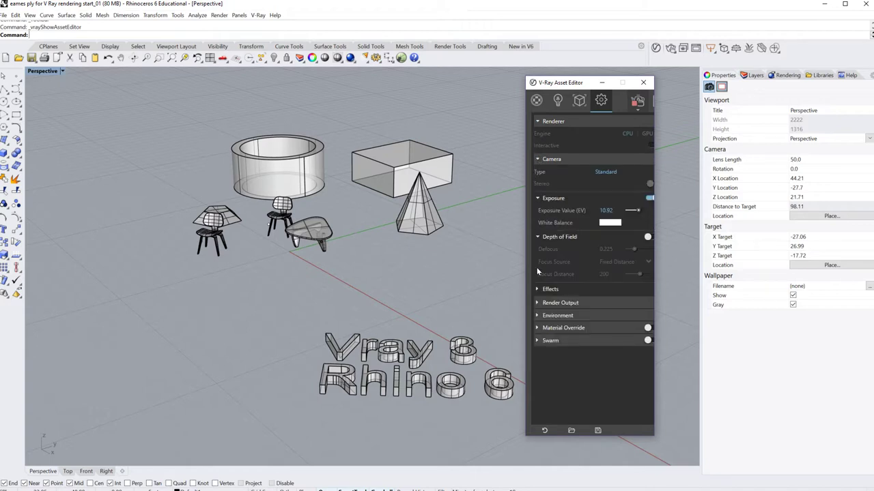
{"action": "left_click", "coordinate": [537, 161]}
{"action": "left_click", "coordinate": [538, 122]}
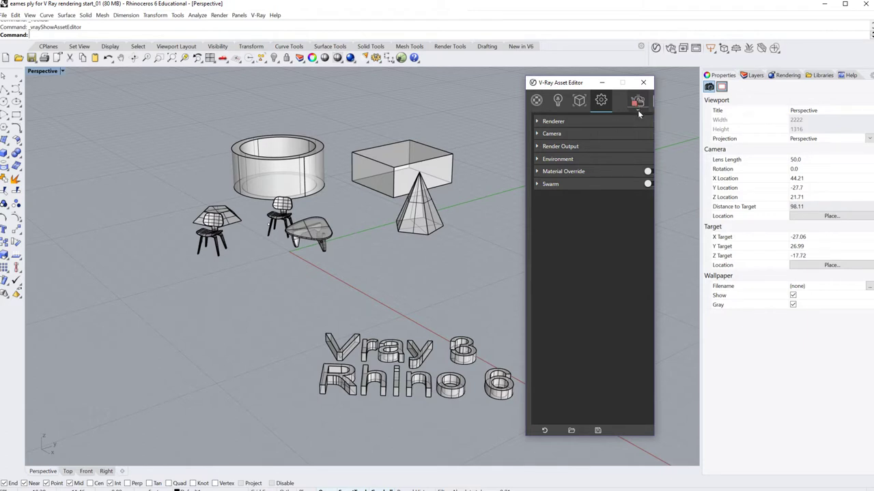
{"action": "mouse_move", "coordinate": [639, 113]}
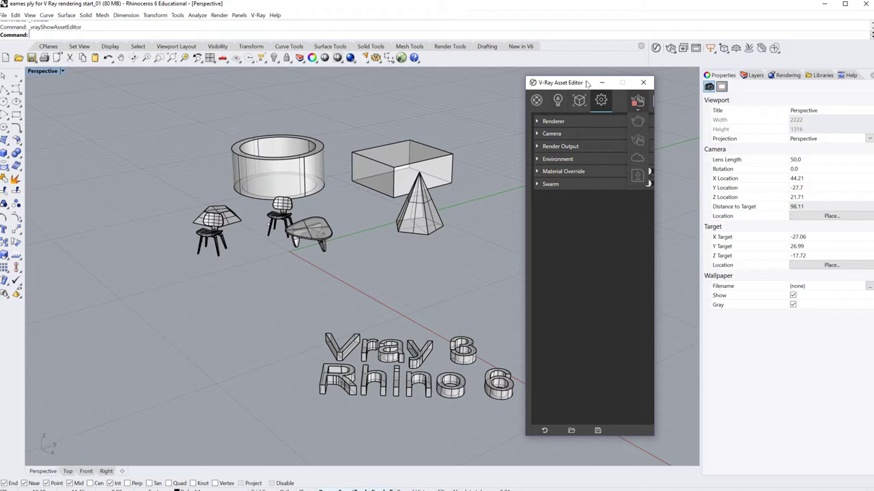
Step: Render the scene with V-Ray, orbit the view, then close the frame buffer
{"action": "left_click_drag", "start_coordinate": [588, 84], "coordinate": [561, 84]}
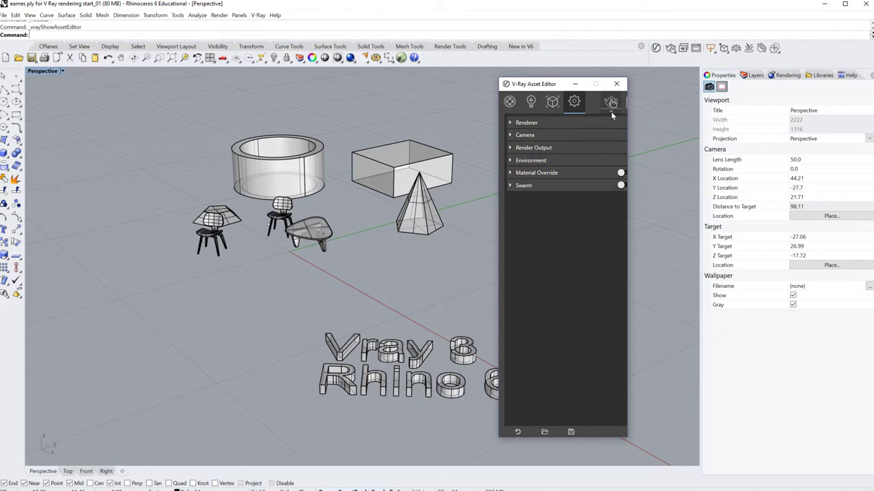
{"action": "left_click", "coordinate": [610, 111]}
{"action": "left_click", "coordinate": [611, 124]}
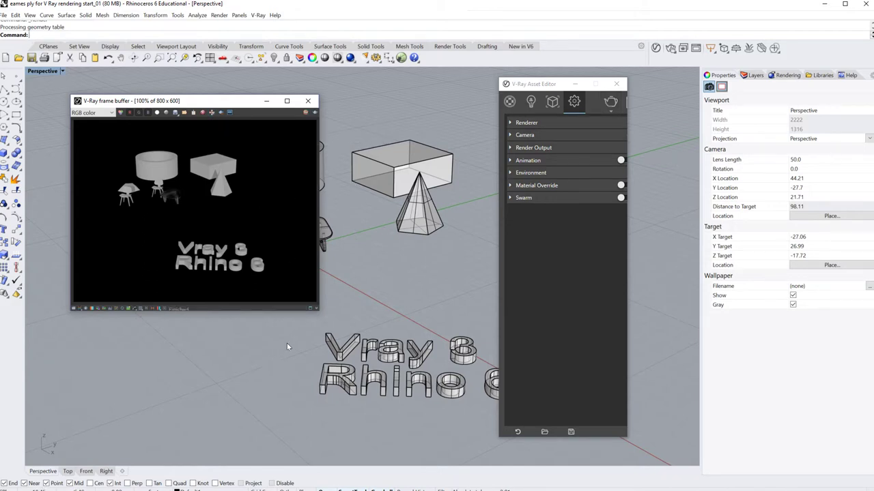
{"action": "mouse_move", "coordinate": [287, 347]}
{"action": "right_mouse_down"}
{"action": "mouse_move", "coordinate": [280, 352]}
{"action": "mouse_move", "coordinate": [305, 345]}
{"action": "mouse_move", "coordinate": [287, 359]}
{"action": "mouse_move", "coordinate": [297, 350]}
{"action": "right_mouse_up"}
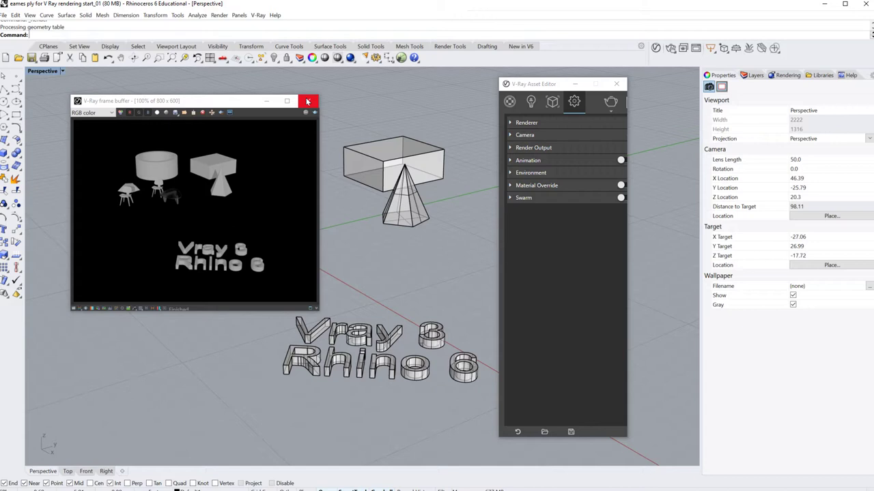
{"action": "left_click", "coordinate": [307, 101]}
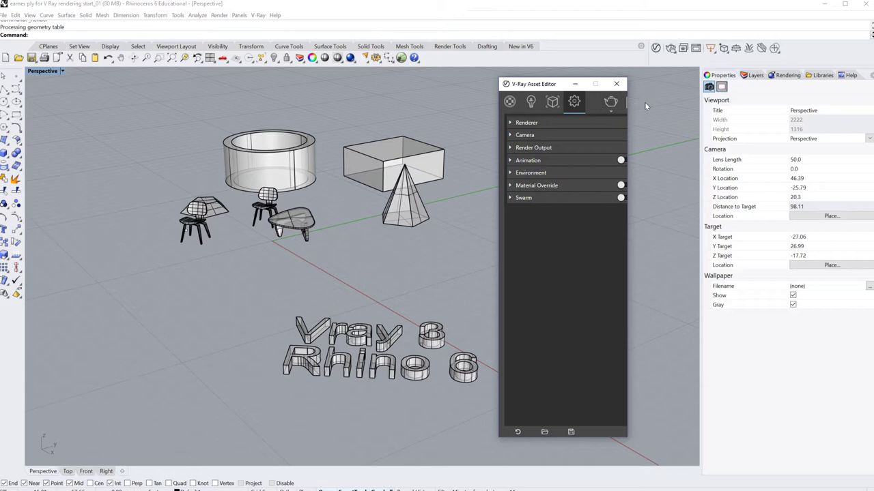
Step: Reopen and close the last render twice while orbiting the Perspective view around the chairs
{"action": "left_click", "coordinate": [695, 49]}
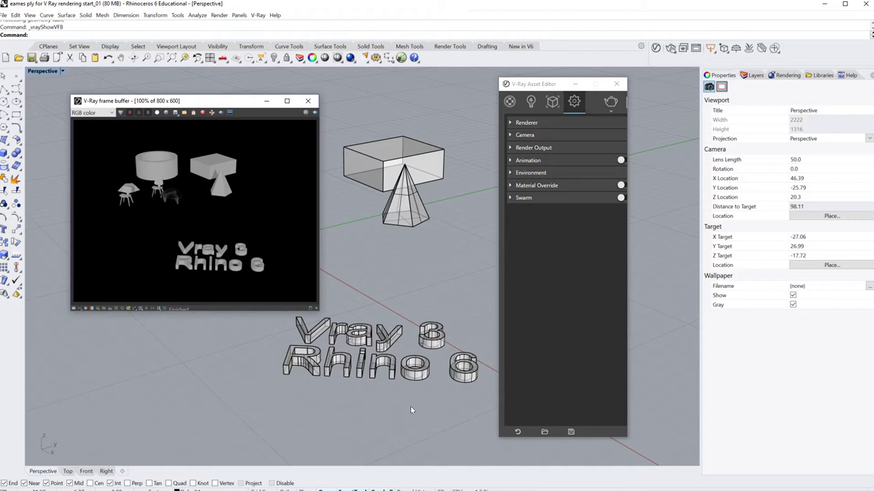
{"action": "mouse_move", "coordinate": [410, 408]}
{"action": "right_mouse_down"}
{"action": "mouse_move", "coordinate": [393, 407]}
{"action": "mouse_move", "coordinate": [422, 400]}
{"action": "mouse_move", "coordinate": [407, 399]}
{"action": "mouse_move", "coordinate": [417, 408]}
{"action": "mouse_move", "coordinate": [404, 405]}
{"action": "mouse_move", "coordinate": [410, 399]}
{"action": "right_mouse_up"}
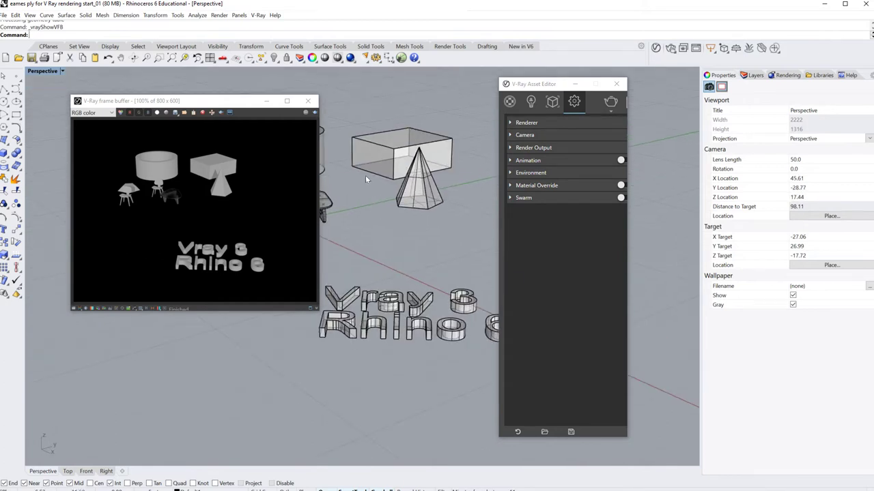
{"action": "left_click", "coordinate": [305, 101]}
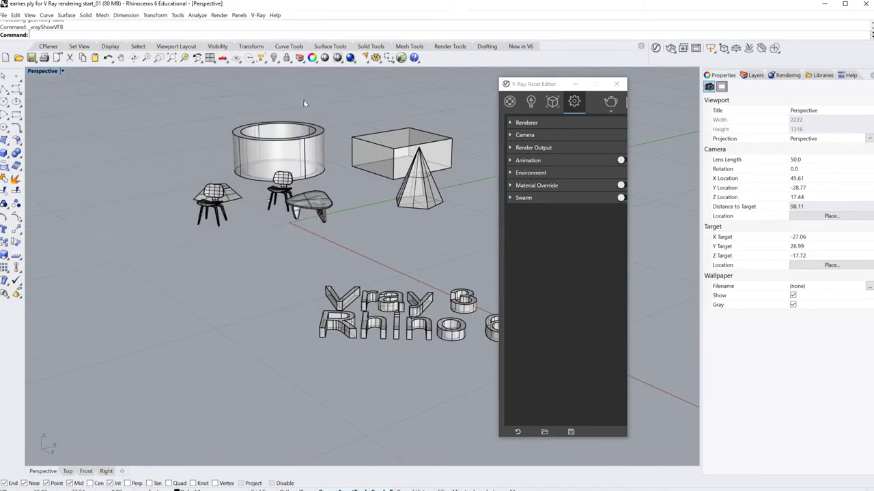
{"action": "left_click", "coordinate": [695, 49]}
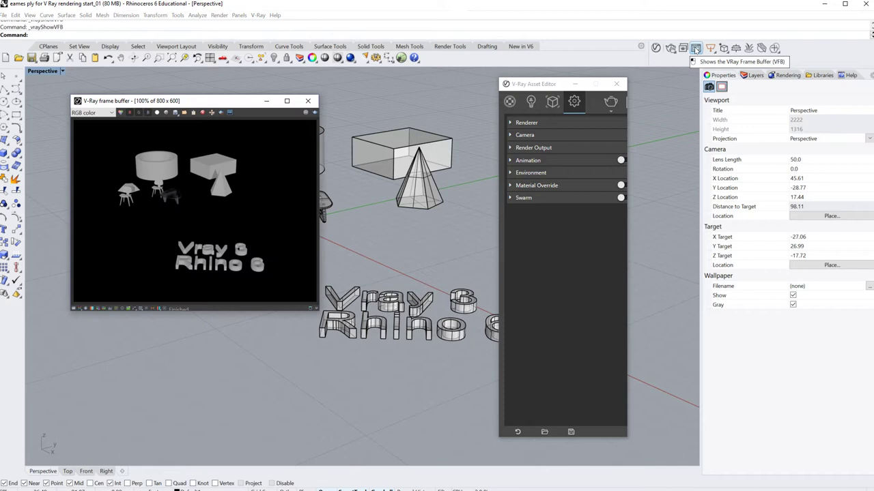
{"action": "right_click_drag", "start_coordinate": [407, 371], "coordinate": [419, 330]}
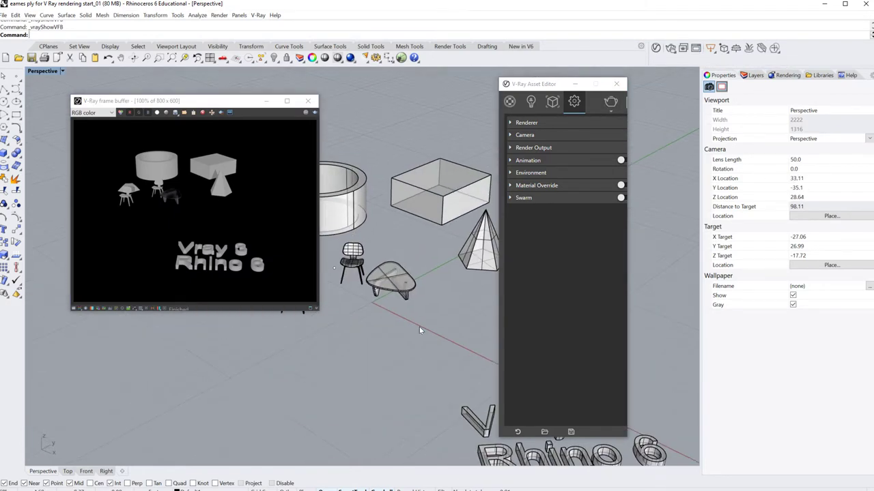
{"action": "left_click", "coordinate": [308, 101]}
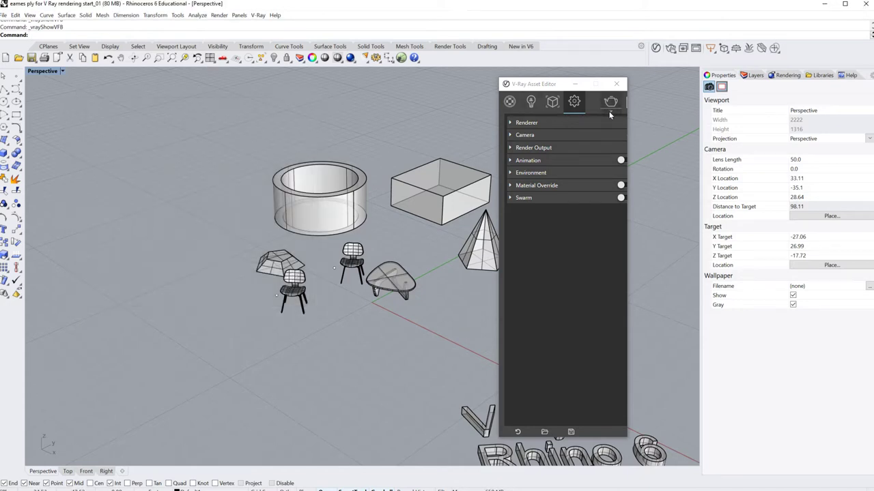
{"action": "mouse_move", "coordinate": [611, 116]}
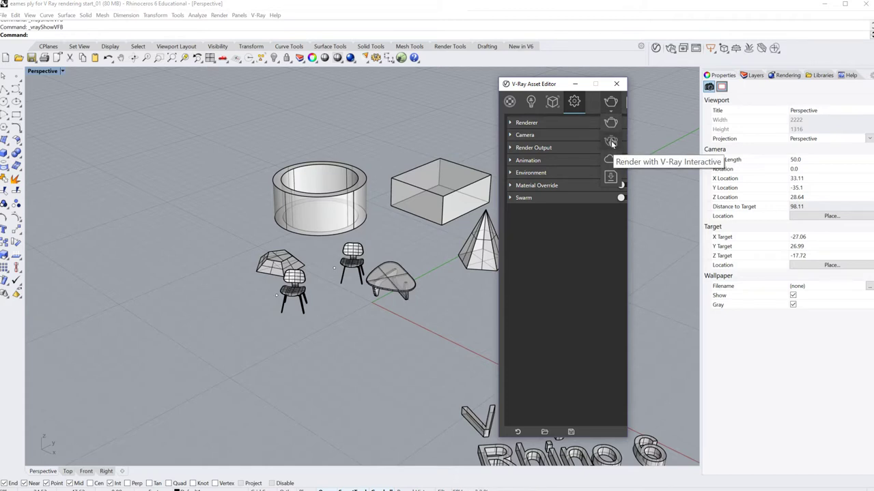
Step: Start Render with V-Ray Interactive and orbit and zoom the view while the frame buffer refreshes
{"action": "left_click", "coordinate": [611, 142]}
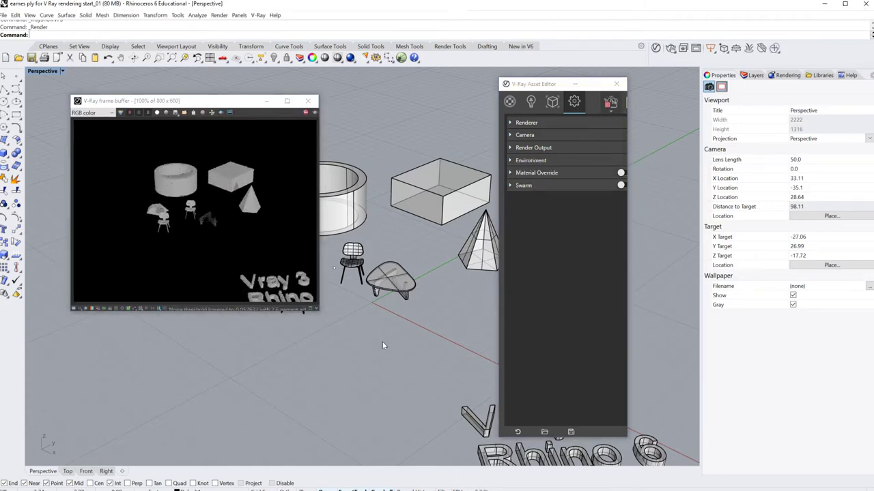
{"action": "right_click_drag", "start_coordinate": [382, 342], "coordinate": [365, 288]}
{"action": "scroll", "coordinate": [365, 279], "scroll_direction": "up", "scroll_amount": 5}
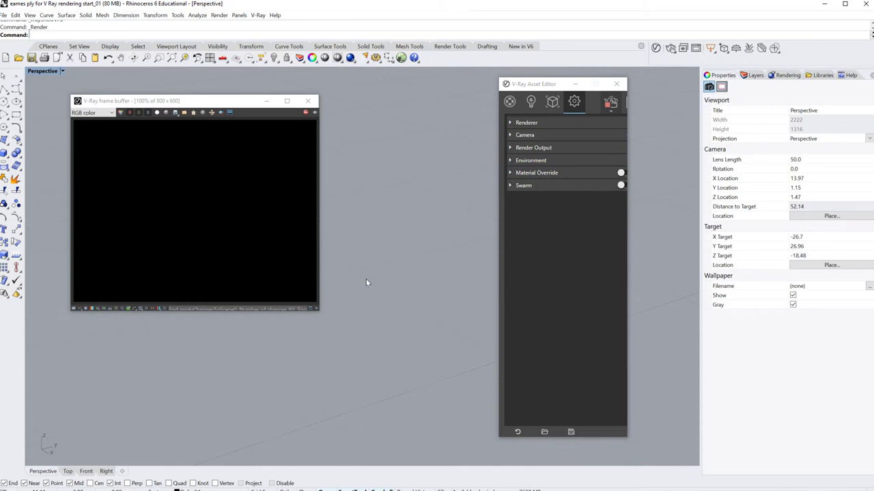
{"action": "scroll", "coordinate": [366, 281], "scroll_direction": "down", "scroll_amount": 5}
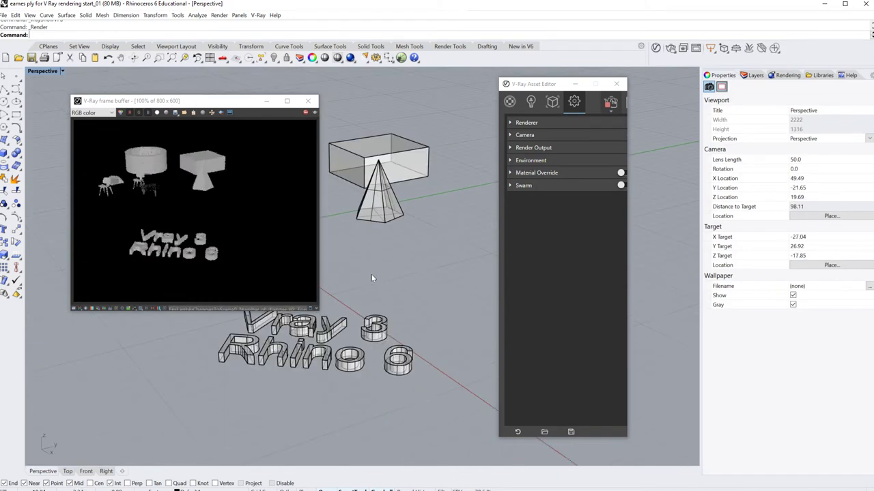
{"action": "left_click", "coordinate": [696, 49]}
{"action": "right_click_drag", "start_coordinate": [435, 254], "coordinate": [416, 273]}
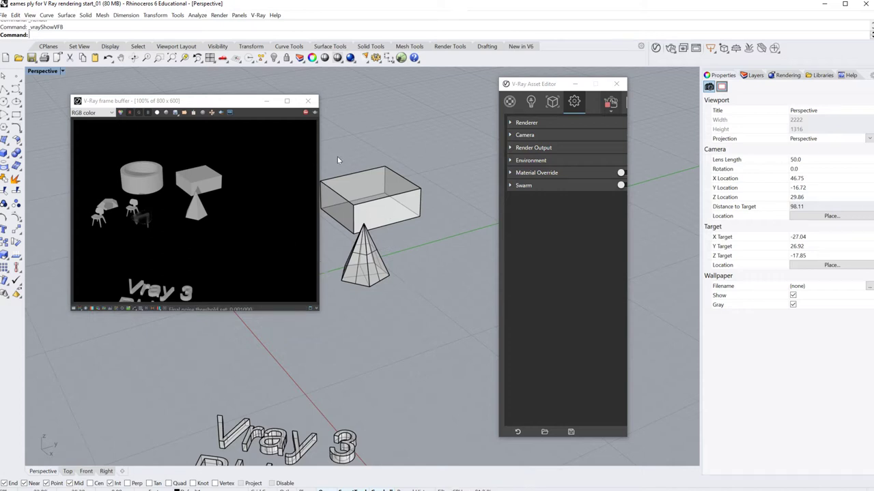
Step: Shift the Asset Editor right and orbit so the chairs, cylinder and 'Vray 6 Rhino 6' text show
{"action": "left_click_drag", "start_coordinate": [560, 88], "coordinate": [588, 92]}
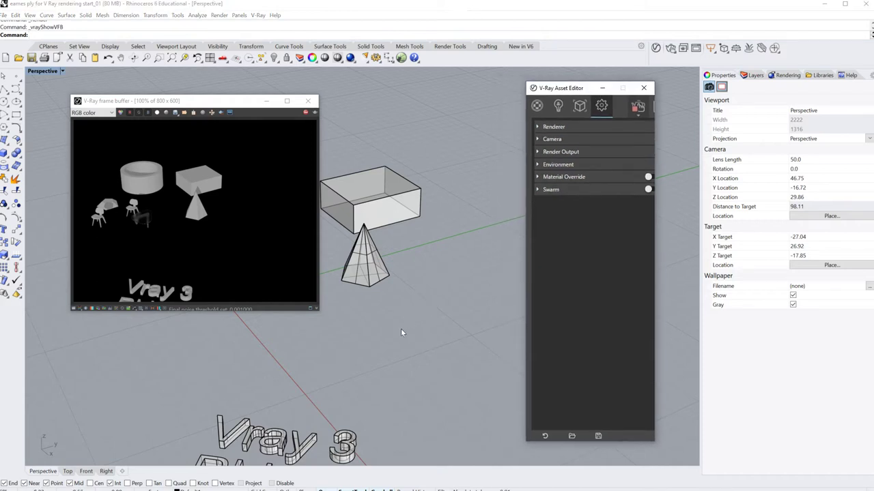
{"action": "mouse_move", "coordinate": [400, 329]}
{"action": "right_mouse_down"}
{"action": "mouse_move", "coordinate": [456, 325]}
{"action": "mouse_move", "coordinate": [404, 334]}
{"action": "mouse_move", "coordinate": [405, 314]}
{"action": "right_mouse_up"}
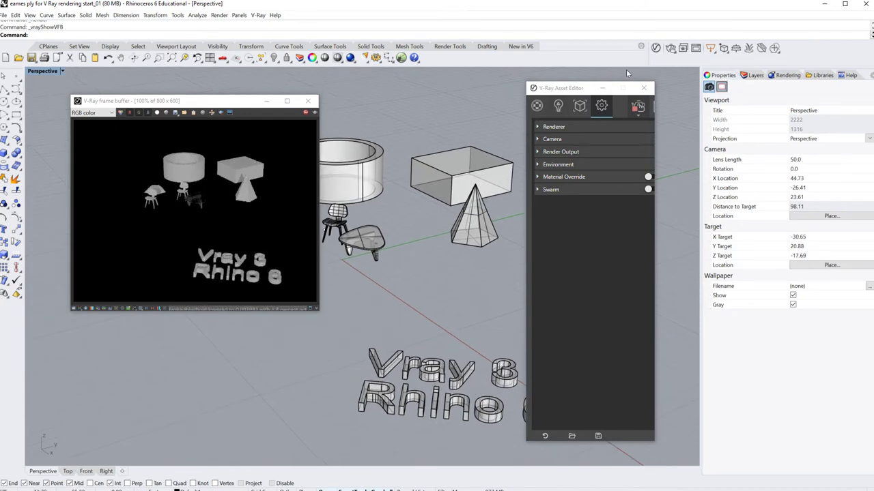
Step: Add a V-Ray infinite ground plane, move the render window aside, and pan to the box and pyramid
{"action": "left_click", "coordinate": [736, 49]}
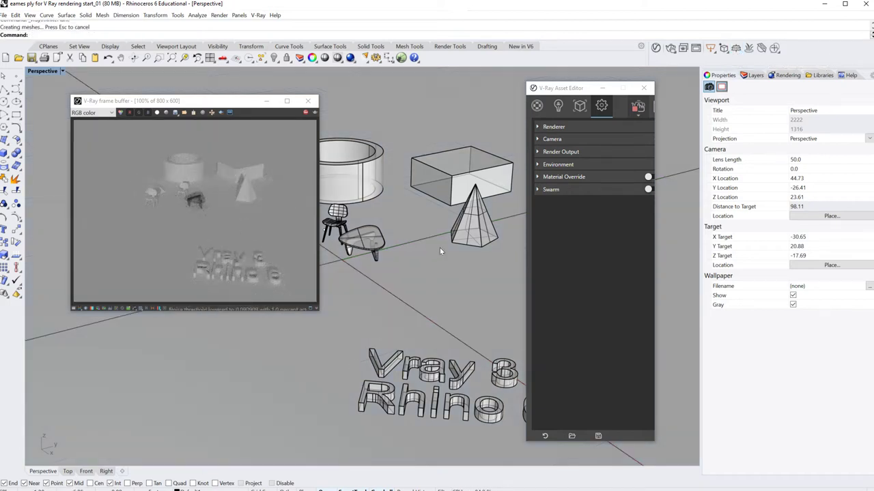
{"action": "right_click_drag", "start_coordinate": [435, 278], "coordinate": [382, 273]}
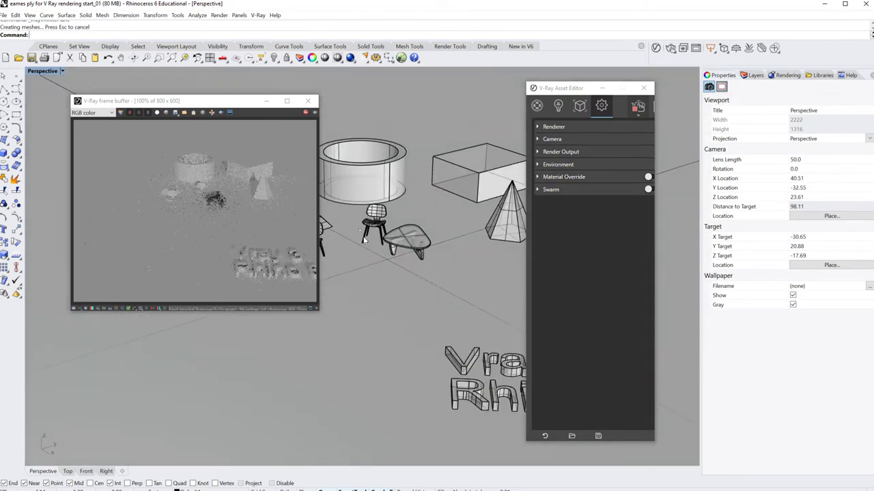
{"action": "scroll", "coordinate": [379, 201], "scroll_direction": "up", "scroll_amount": 5}
{"action": "scroll", "coordinate": [379, 201], "scroll_direction": "down", "scroll_amount": 3}
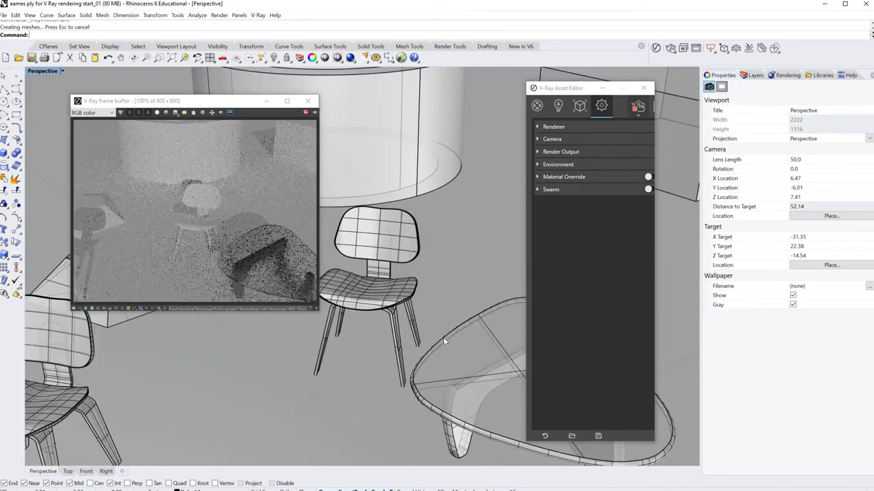
{"action": "right_click_drag", "start_coordinate": [451, 353], "coordinate": [469, 287], "text": "shift"}
{"action": "scroll", "coordinate": [432, 296], "scroll_direction": "up", "scroll_amount": 3}
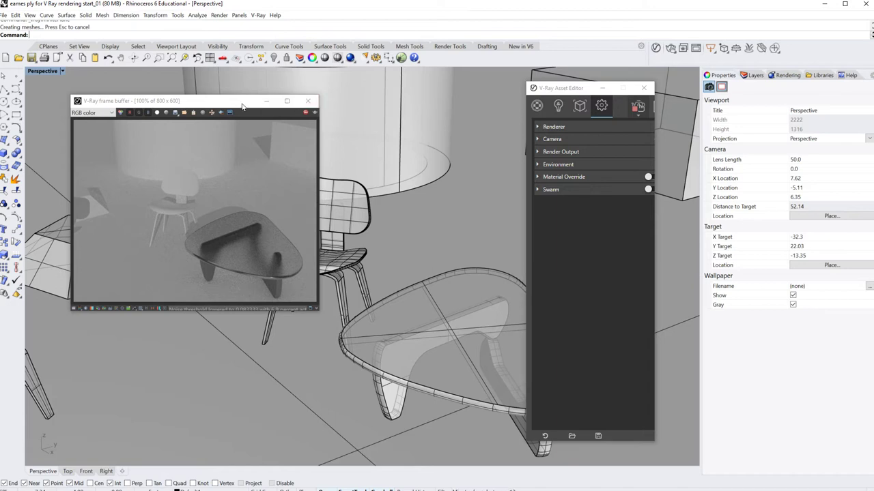
{"action": "left_click_drag", "start_coordinate": [260, 101], "coordinate": [556, 123]}
{"action": "scroll", "coordinate": [270, 263], "scroll_direction": "down", "scroll_amount": 5}
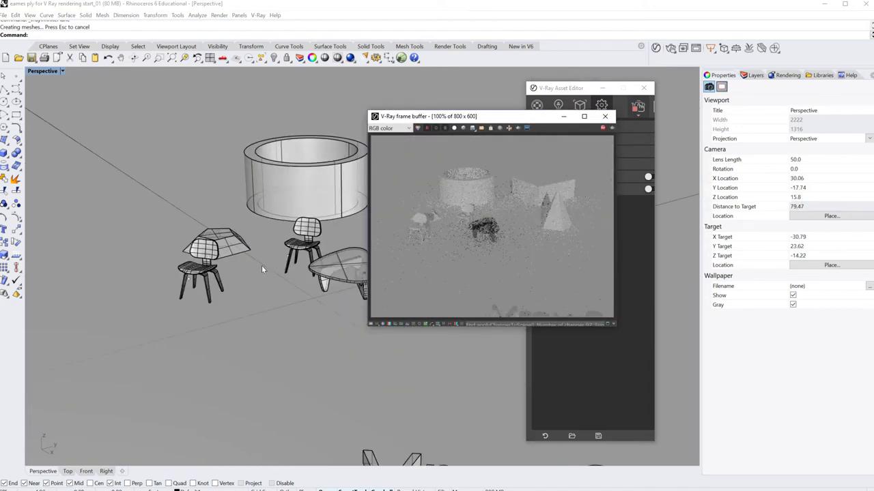
{"action": "right_click_drag", "start_coordinate": [280, 273], "coordinate": [228, 278], "text": "shift"}
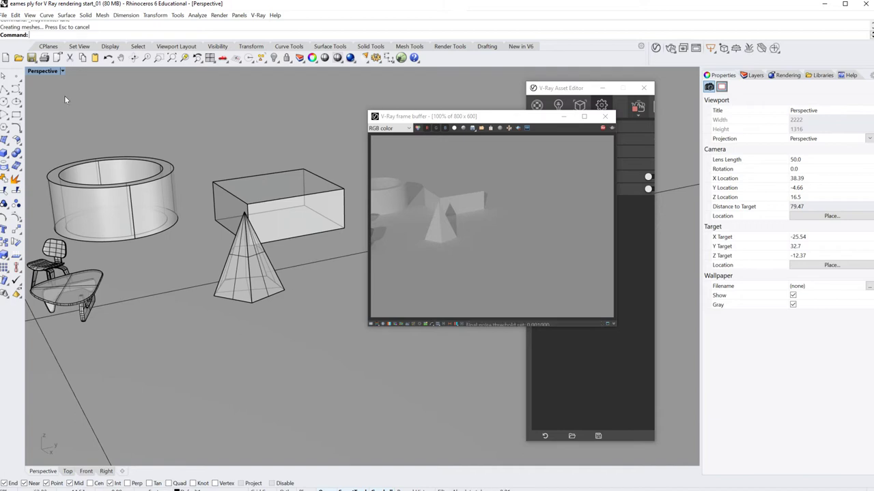
Step: Draw a single line from a corner of the box to the cylinder's bottom edge
{"action": "left_click", "coordinate": [9, 96]}
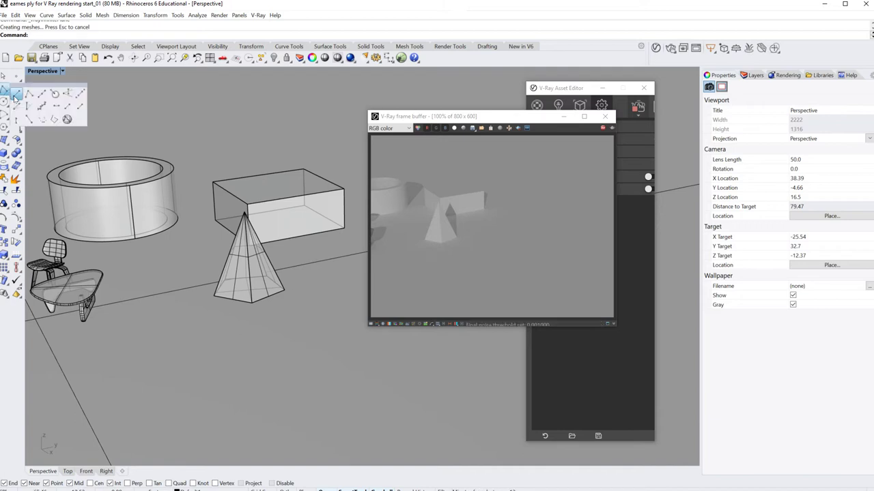
{"action": "left_click", "coordinate": [15, 97]}
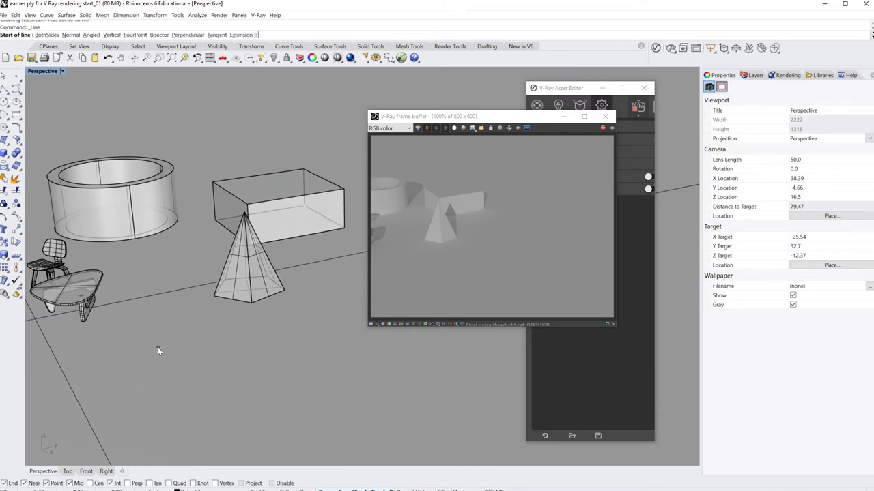
{"action": "right_click_drag", "start_coordinate": [158, 347], "coordinate": [225, 307]}
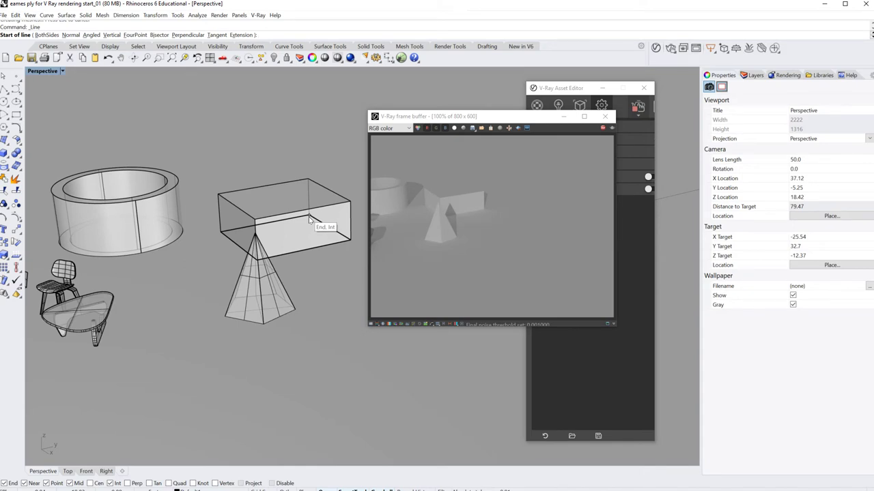
{"action": "left_click", "coordinate": [309, 218]}
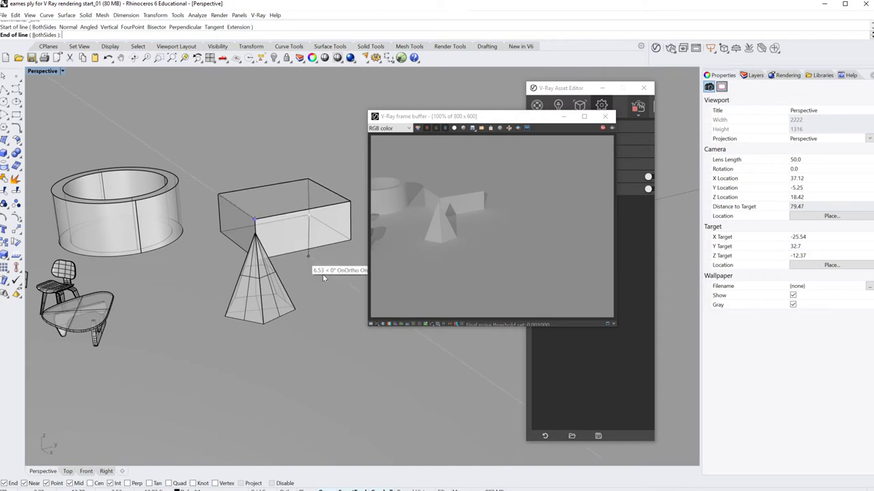
{"action": "right_click_drag", "start_coordinate": [307, 271], "coordinate": [150, 246]}
{"action": "right_click_drag", "start_coordinate": [108, 212], "coordinate": [226, 220]}
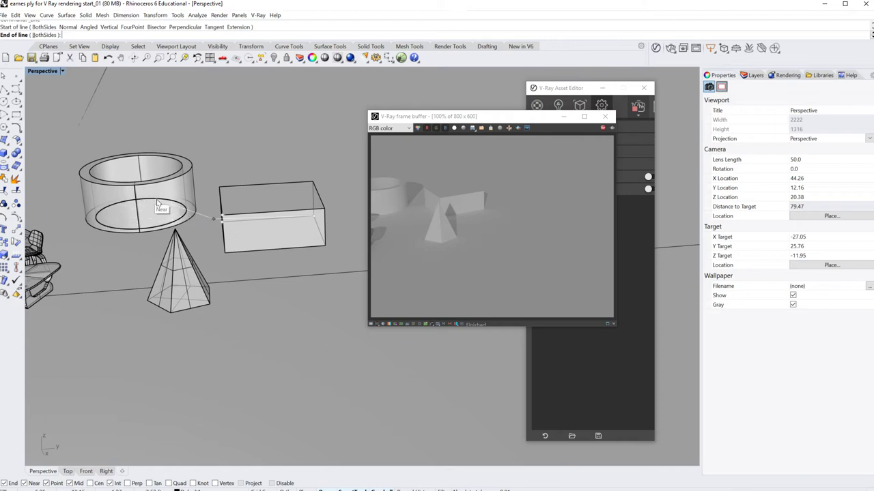
{"action": "left_click", "coordinate": [54, 231]}
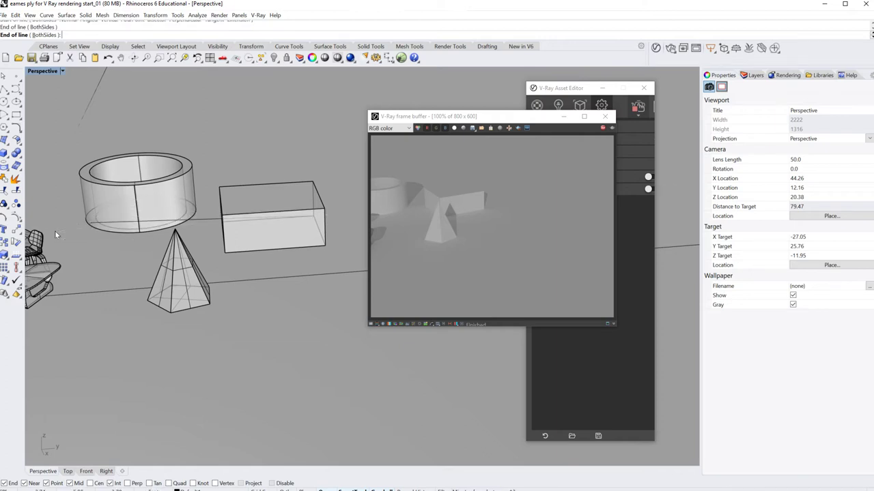
Step: Select the light direction line, rotate it to a new angle, then clear the selection
{"action": "right_click_drag", "start_coordinate": [72, 237], "coordinate": [105, 230]}
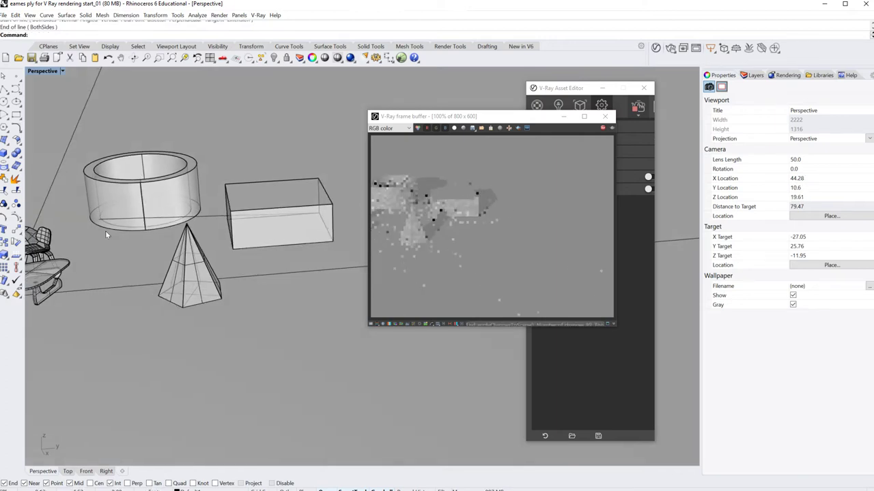
{"action": "left_click", "coordinate": [200, 215]}
{"action": "right_click_drag", "start_coordinate": [209, 228], "coordinate": [205, 217]}
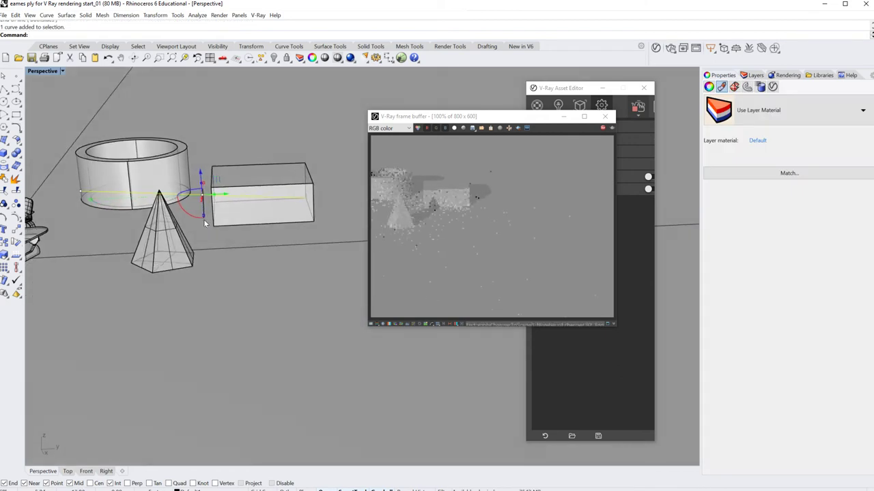
{"action": "left_click_drag", "start_coordinate": [192, 215], "coordinate": [208, 225]}
{"action": "left_click", "coordinate": [213, 229]}
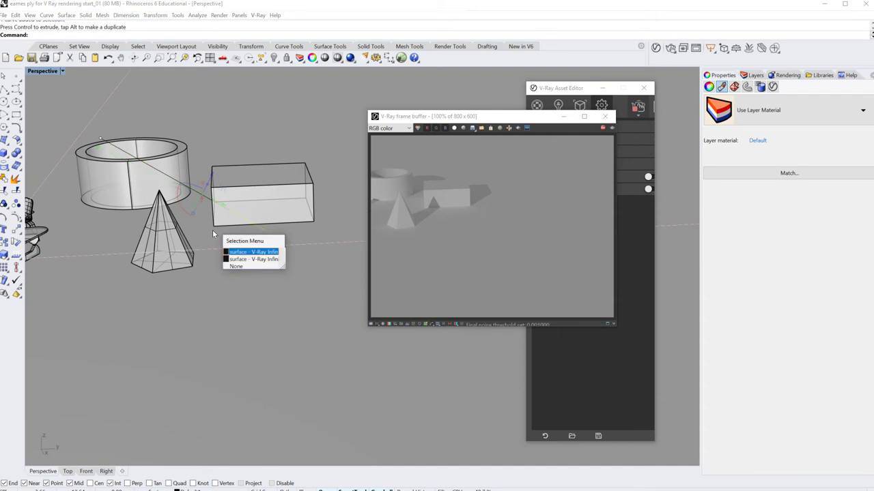
{"action": "key", "text": "Escape"}
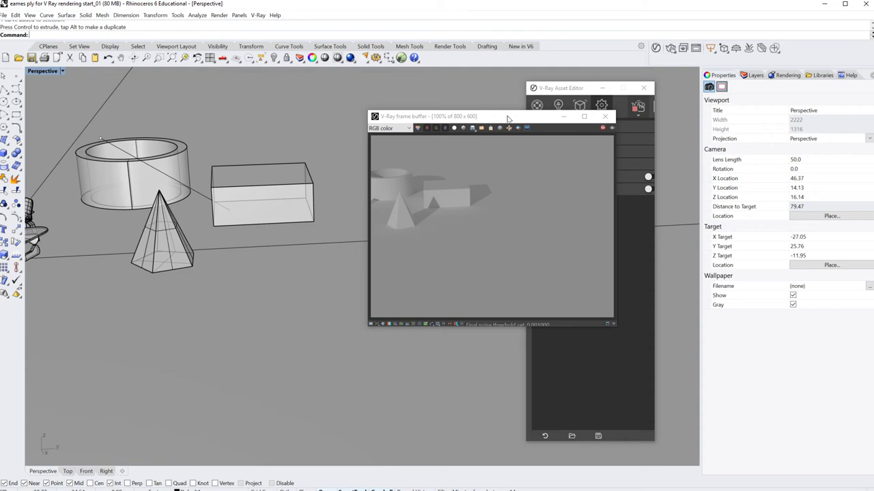
Step: Move the render preview to the lower left, orbit to show chairs and letters, and show the light-creation tools
{"action": "left_click_drag", "start_coordinate": [507, 116], "coordinate": [344, 214]}
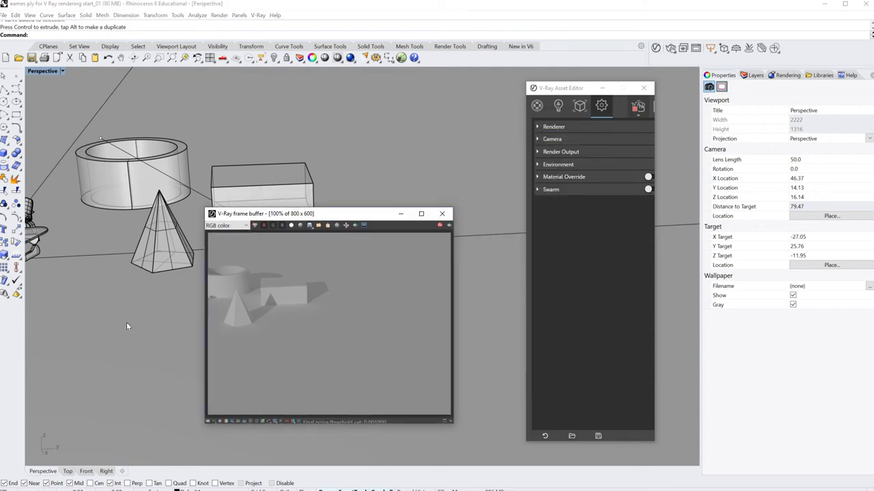
{"action": "right_click_drag", "start_coordinate": [127, 322], "coordinate": [147, 321]}
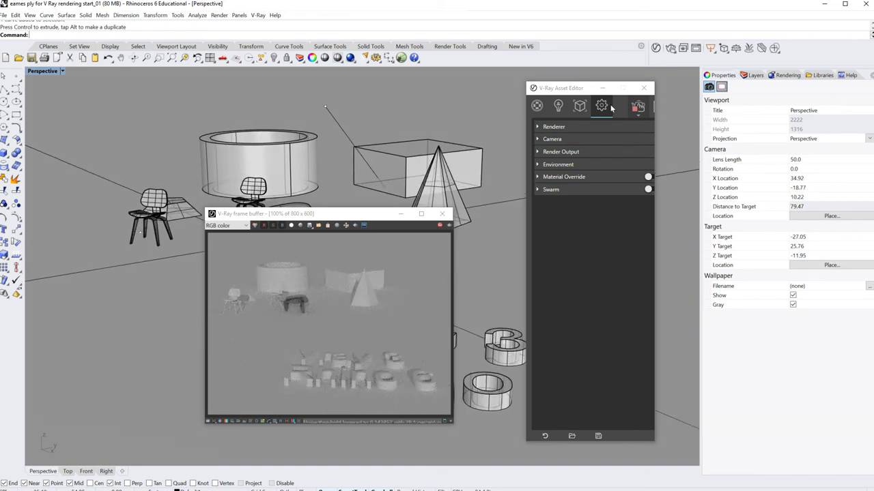
{"action": "left_click", "coordinate": [712, 49]}
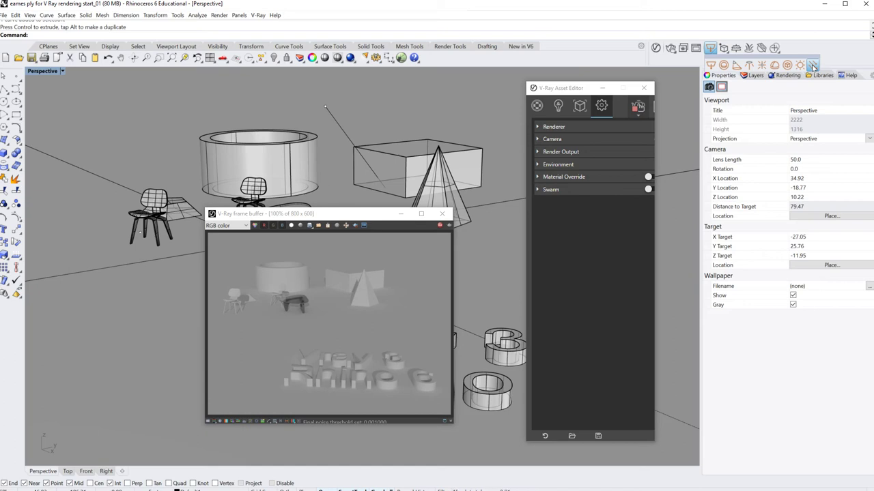
Step: Place a V-Ray directional light from above the scene, aimed down at the box
{"action": "left_click", "coordinate": [812, 66]}
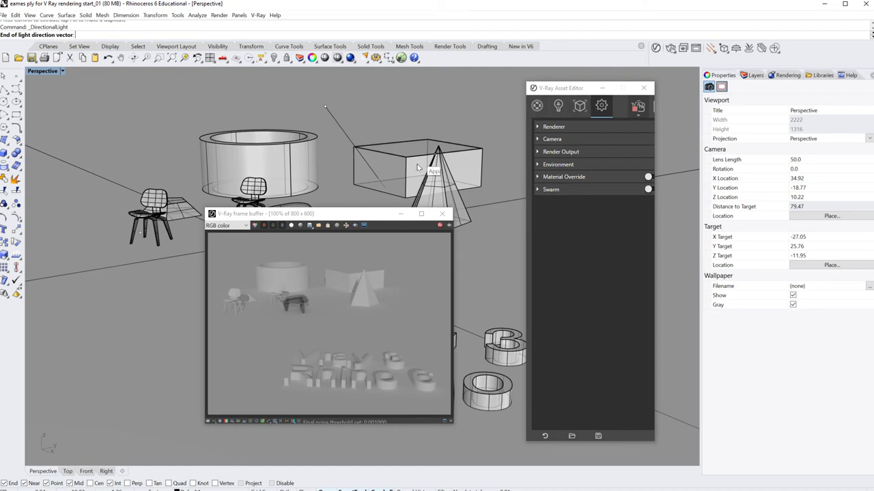
{"action": "left_click", "coordinate": [394, 200]}
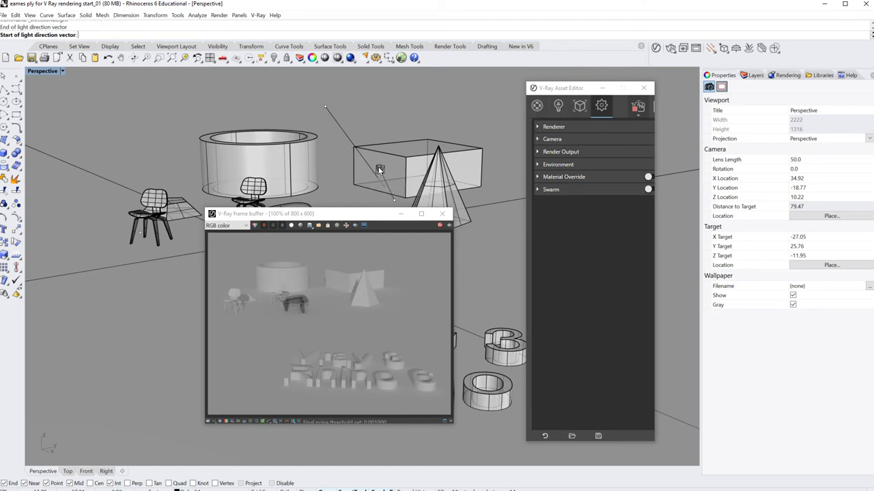
{"action": "left_click", "coordinate": [323, 102]}
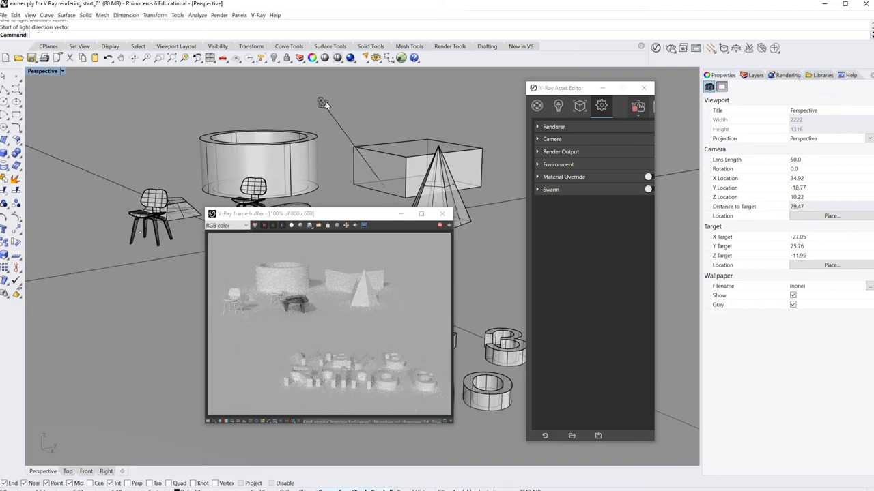
{"action": "scroll", "coordinate": [342, 131], "scroll_direction": "down", "scroll_amount": 5}
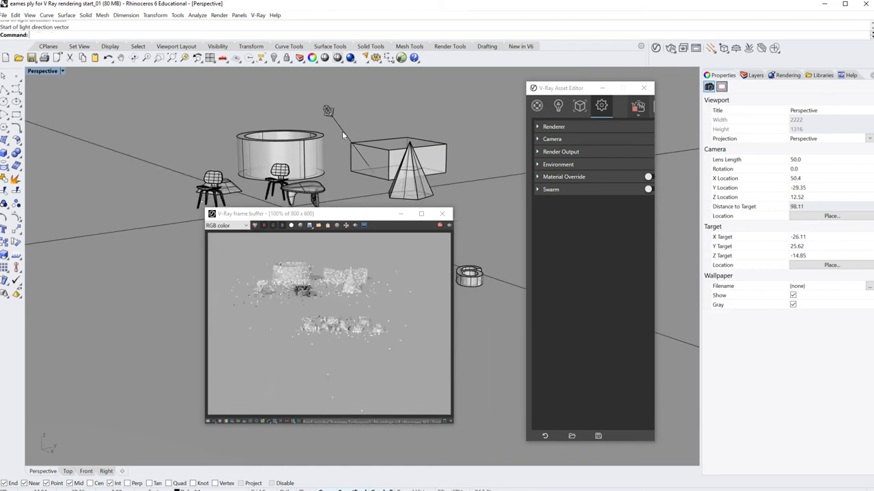
{"action": "scroll", "coordinate": [299, 121], "scroll_direction": "up", "scroll_amount": 7}
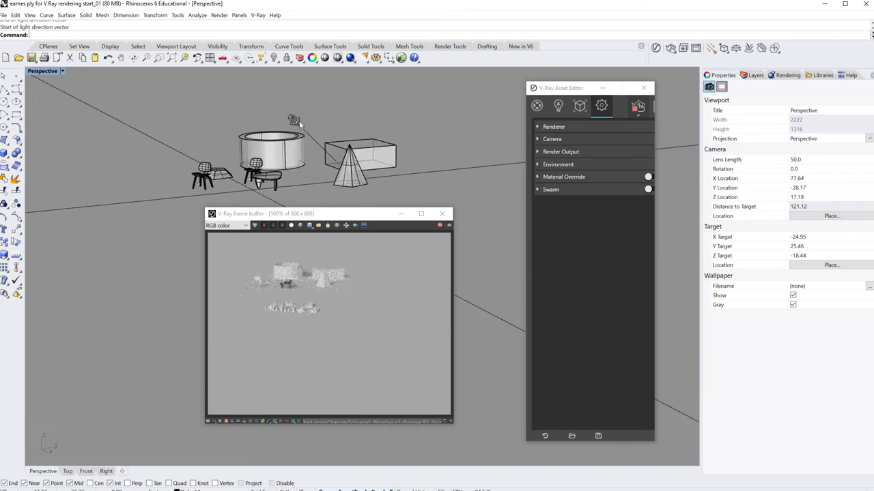
{"action": "scroll", "coordinate": [286, 114], "scroll_direction": "down", "scroll_amount": 7}
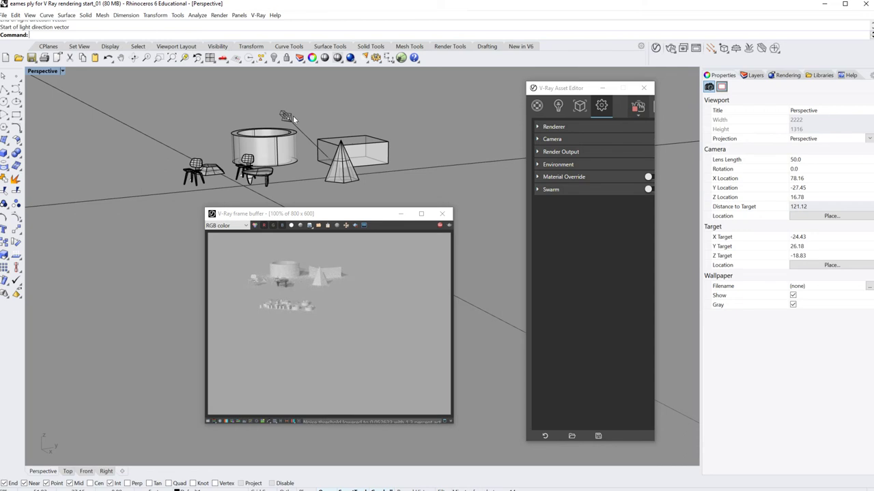
Step: Pan the view and move the render preview window left and up
{"action": "right_click_drag", "start_coordinate": [314, 121], "coordinate": [441, 134], "text": "shift"}
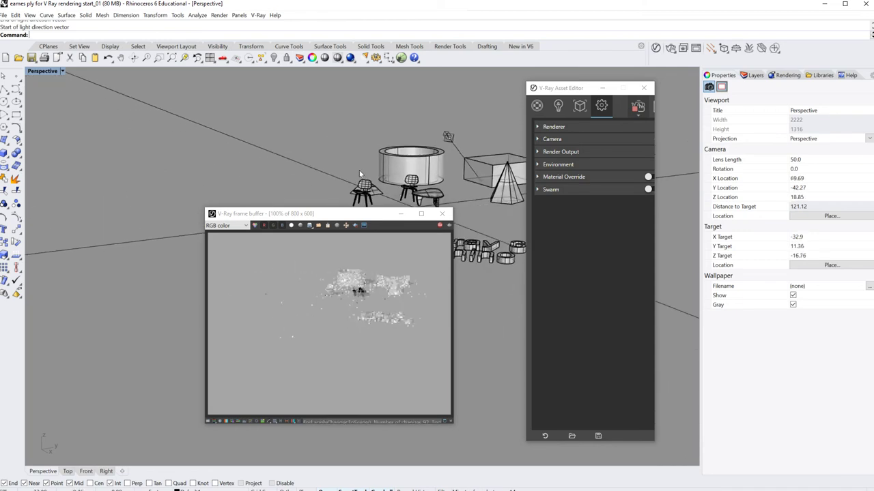
{"action": "left_click", "coordinate": [346, 214]}
{"action": "right_click", "coordinate": [286, 215]}
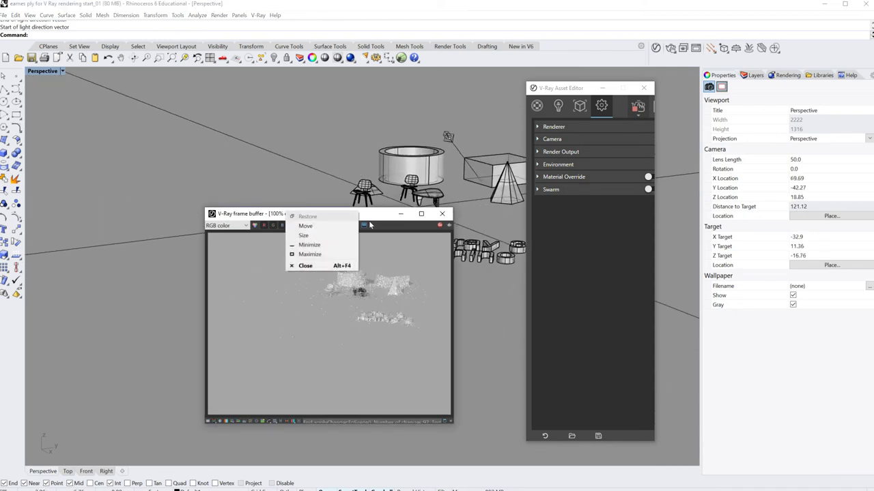
{"action": "left_click", "coordinate": [286, 215]}
{"action": "left_click_drag", "start_coordinate": [286, 215], "coordinate": [158, 191]}
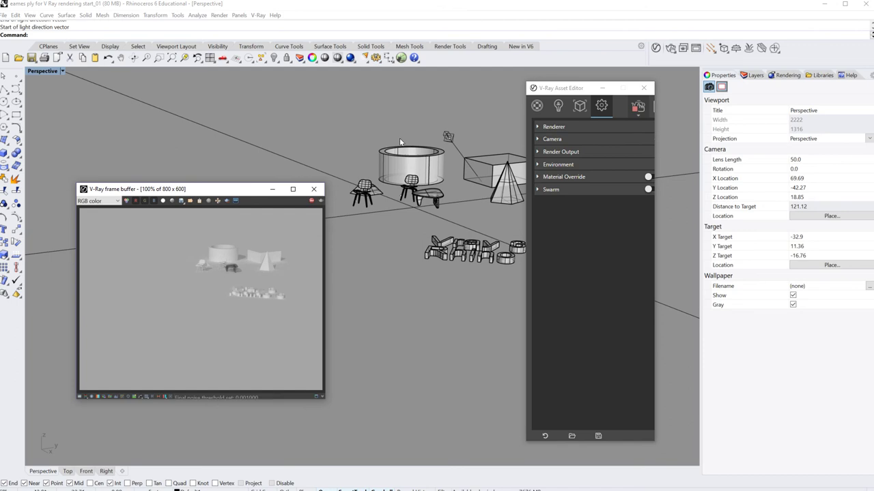
{"action": "scroll", "coordinate": [396, 153], "scroll_direction": "up", "scroll_amount": 3}
{"action": "scroll", "coordinate": [480, 146], "scroll_direction": "down", "scroll_amount": 2}
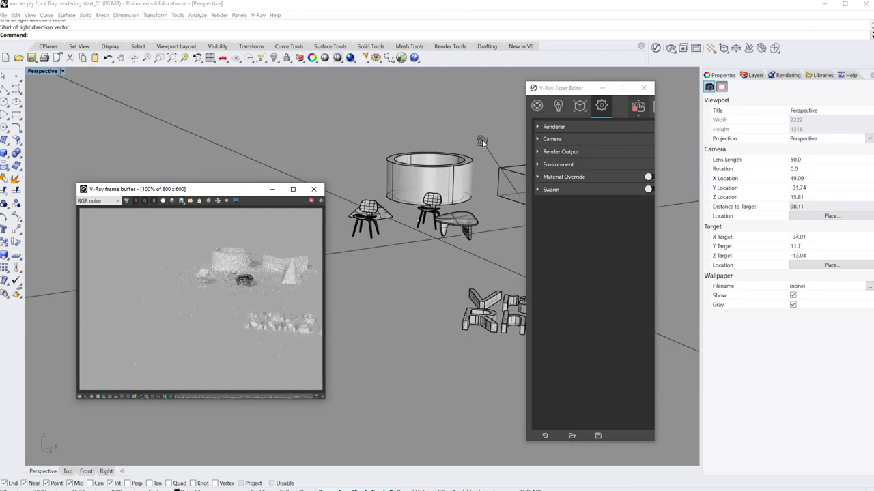
Step: Raise the new directional light straight up along the gumball Z axis
{"action": "left_click", "coordinate": [482, 140]}
{"action": "scroll", "coordinate": [481, 144], "scroll_direction": "down", "scroll_amount": 5}
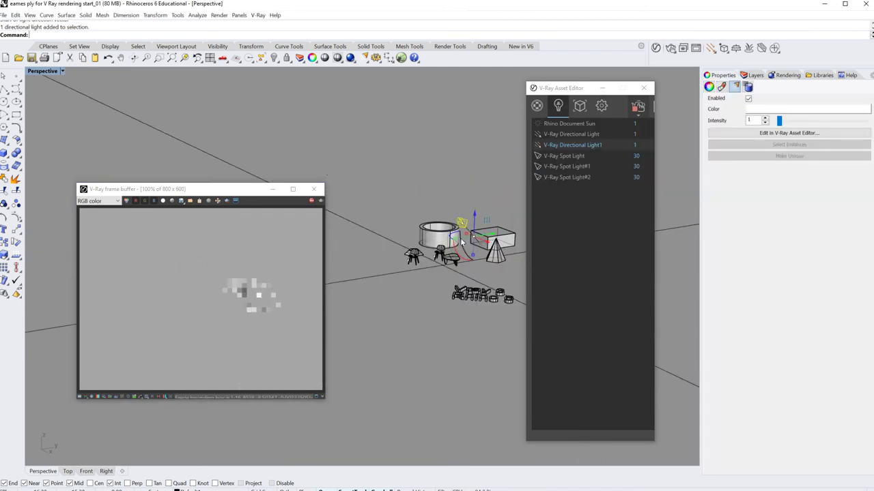
{"action": "right_click_drag", "start_coordinate": [461, 240], "coordinate": [450, 280]}
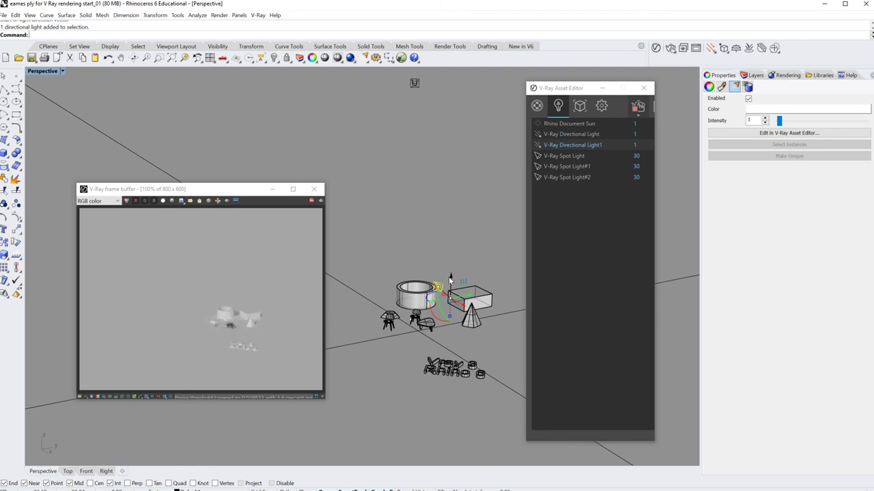
{"action": "left_click_drag", "start_coordinate": [450, 274], "coordinate": [456, 79]}
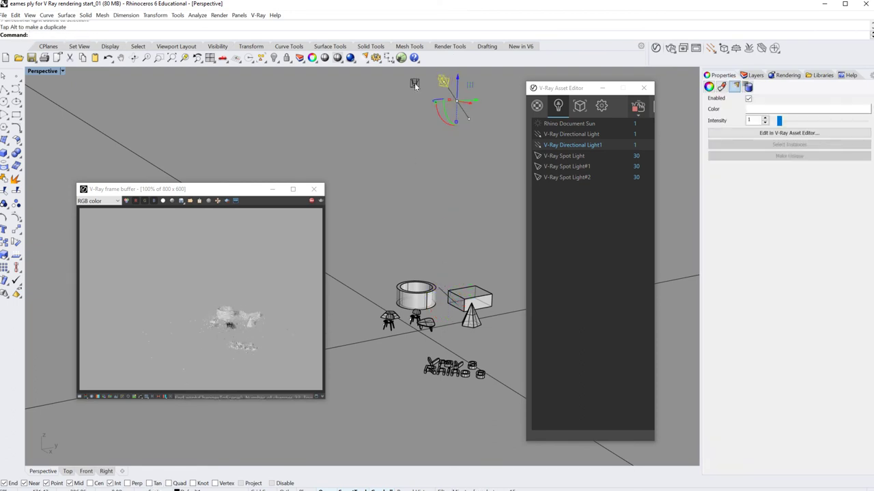
Step: Delete the other directional light, then undo to restore it
{"action": "left_click", "coordinate": [414, 82]}
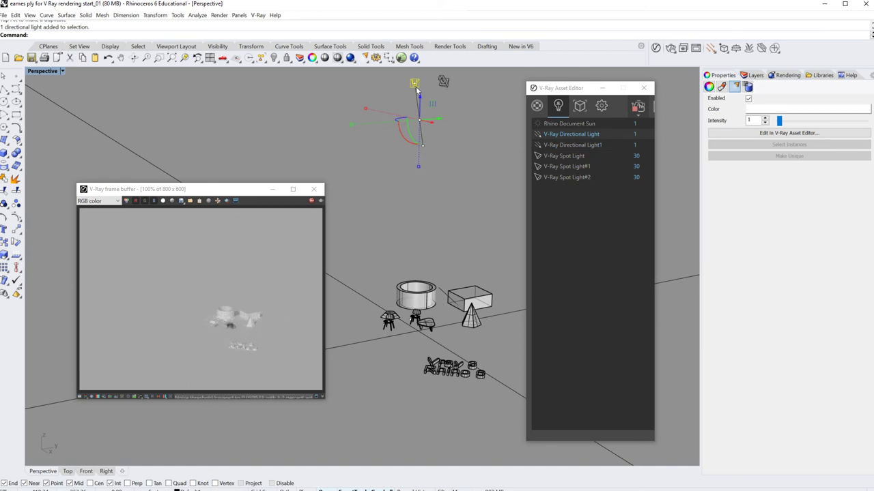
{"action": "key", "text": "Delete"}
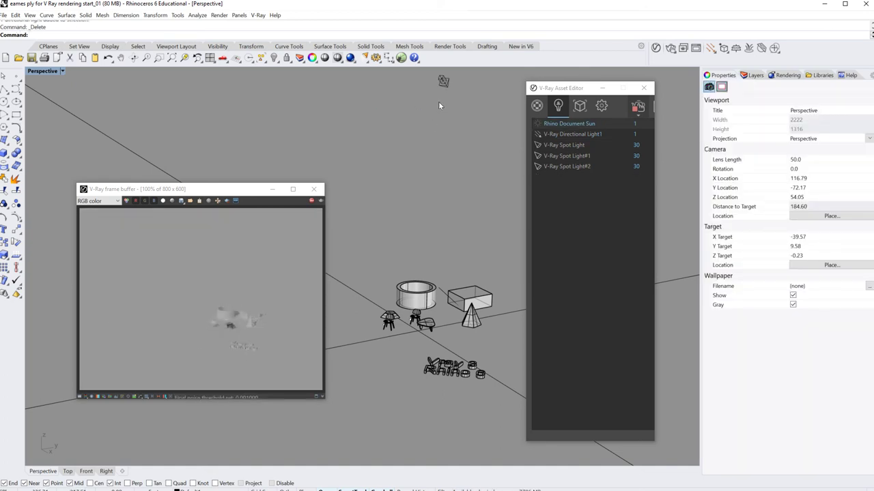
{"action": "key", "text": "ctrl+z"}
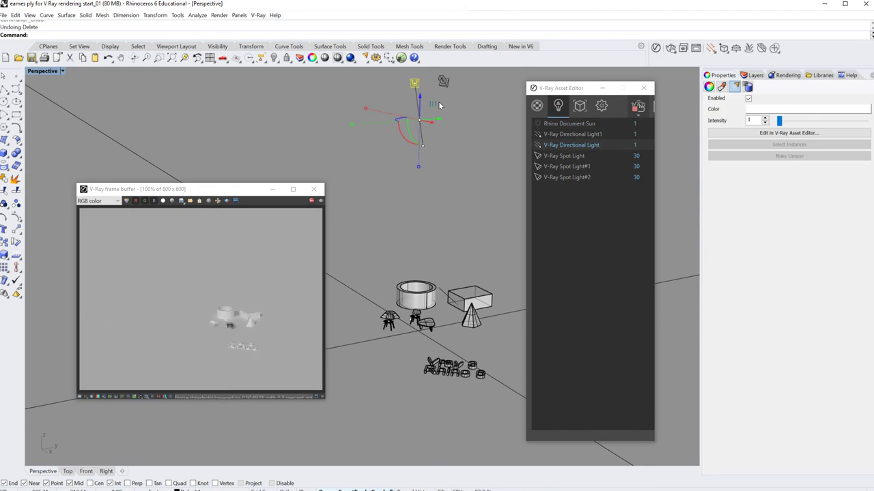
{"action": "right_click_drag", "start_coordinate": [439, 279], "coordinate": [417, 335]}
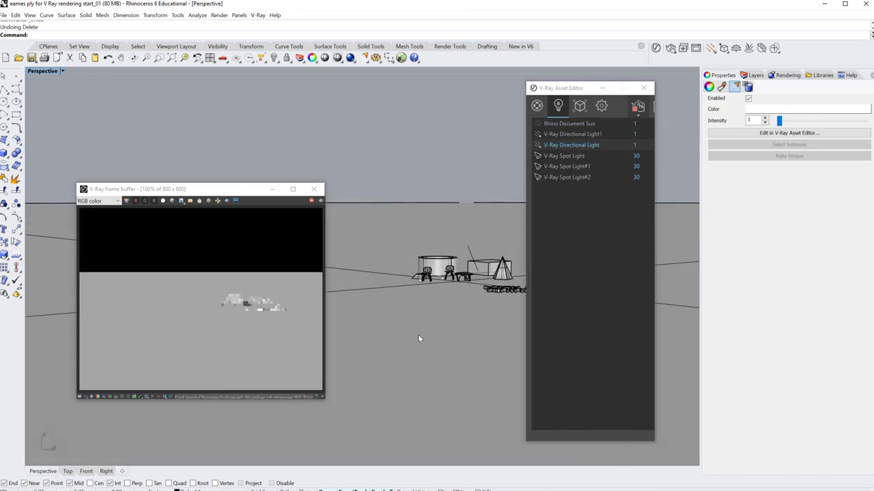
Step: Nudge the Asset Editor right and orbit and zoom in on the box, pyramid and 3D letters
{"action": "scroll", "coordinate": [496, 268], "scroll_direction": "up", "scroll_amount": 8}
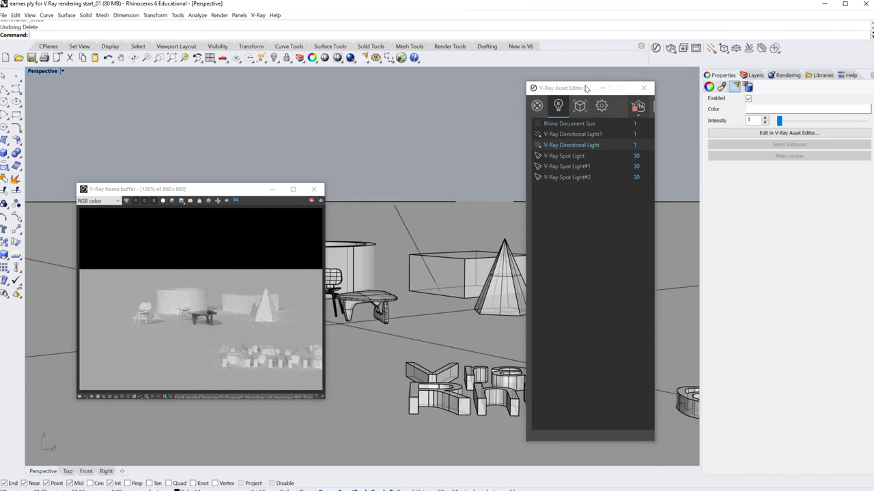
{"action": "left_click_drag", "start_coordinate": [588, 88], "coordinate": [648, 83]}
{"action": "right_click_drag", "start_coordinate": [395, 282], "coordinate": [440, 224]}
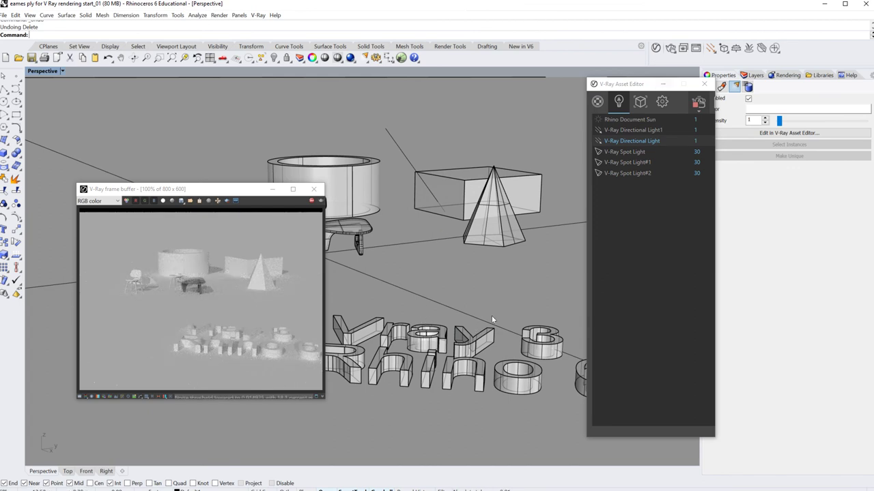
{"action": "scroll", "coordinate": [497, 305], "scroll_direction": "up", "scroll_amount": 3}
{"action": "scroll", "coordinate": [497, 310], "scroll_direction": "down", "scroll_amount": 3}
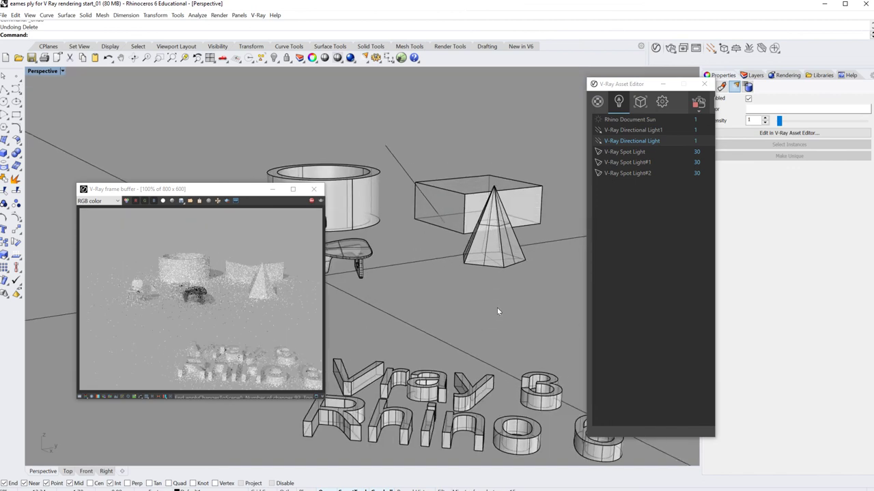
{"action": "scroll", "coordinate": [496, 310], "scroll_direction": "up", "scroll_amount": 2}
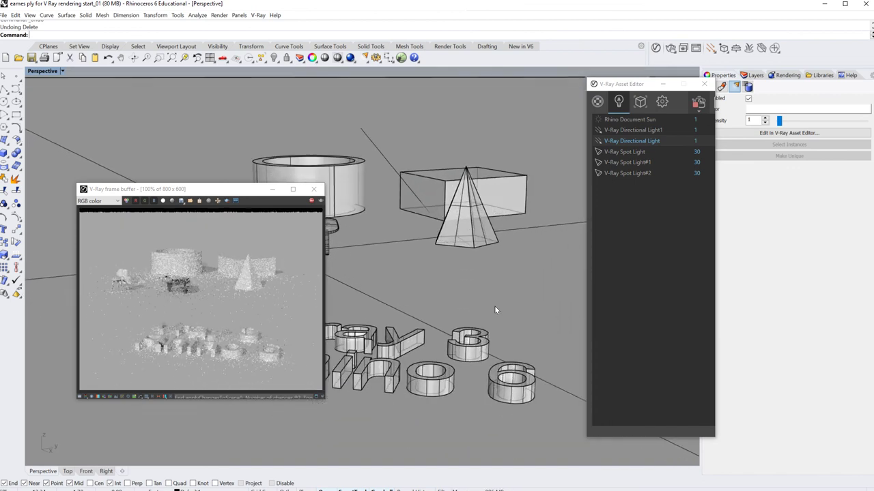